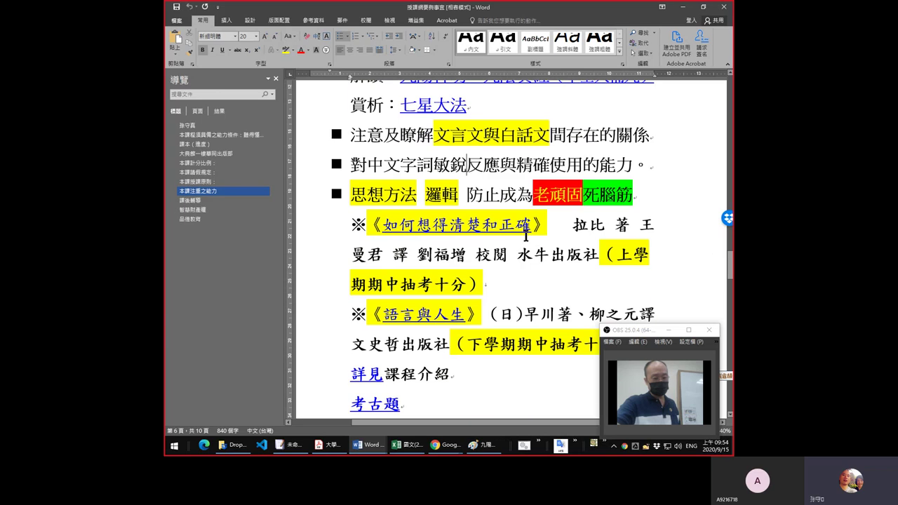
# Review the bullet on the relationship between 文言文與白話文 in the 本課注重之能力 section, marking that phrase by selecting it.
pyautogui.click(527, 234)
pyautogui.scroll(-2, 528, 235)
pyautogui.scroll(3, 535, 253)
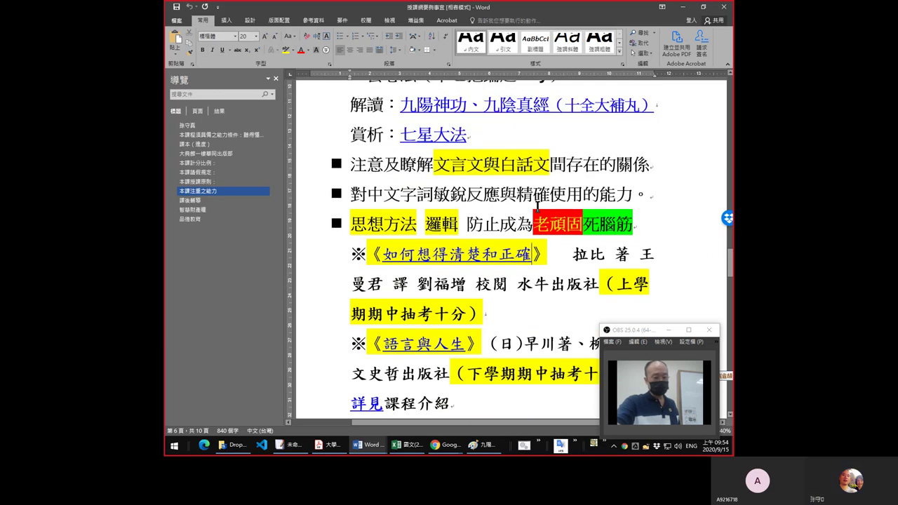
pyautogui.click(577, 184)
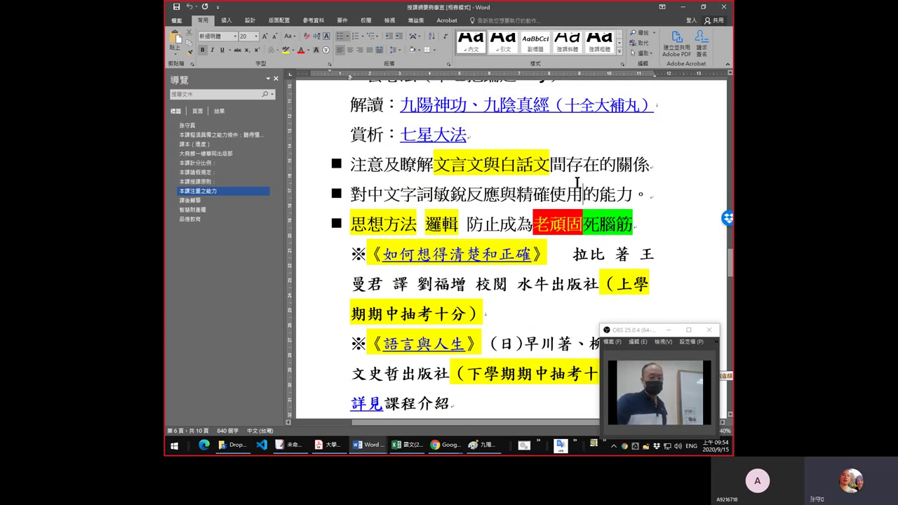
pyautogui.moveTo(565, 169); pyautogui.dragTo(448, 167)
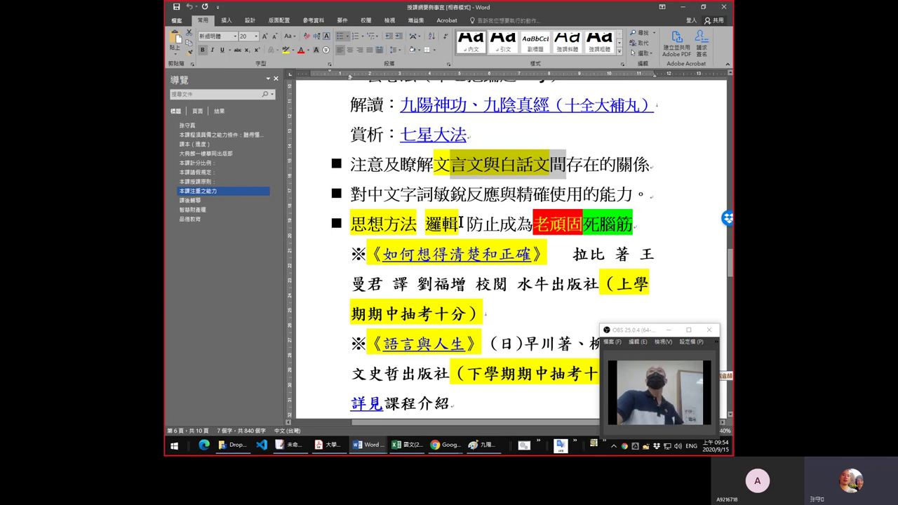
pyautogui.click(451, 158)
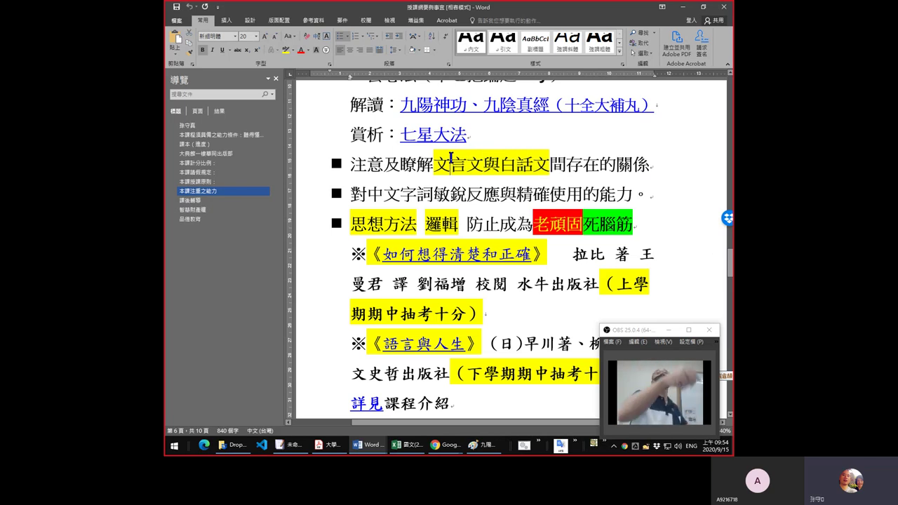
# Examine the 思想方法 邏輯 bullet and its listed books 《如何想得清楚和正確》 and 《語言與人生》.
pyautogui.click(498, 224)
pyautogui.scroll(-1, 496, 224)
pyautogui.scroll(-1, 495, 224)
pyautogui.scroll(1, 495, 225)
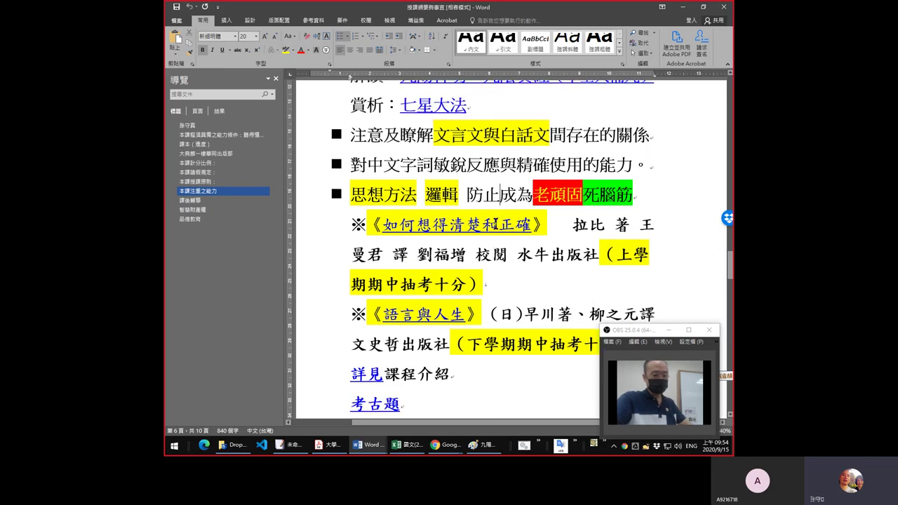
pyautogui.moveTo(359, 195); pyautogui.dragTo(476, 256)
pyautogui.click(476, 256)
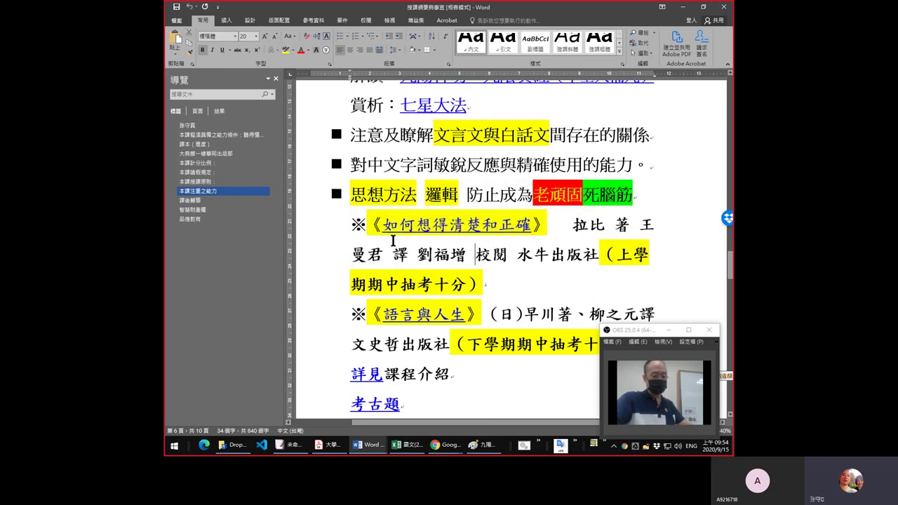
pyautogui.scroll(-2, 431, 271)
pyautogui.click(465, 256)
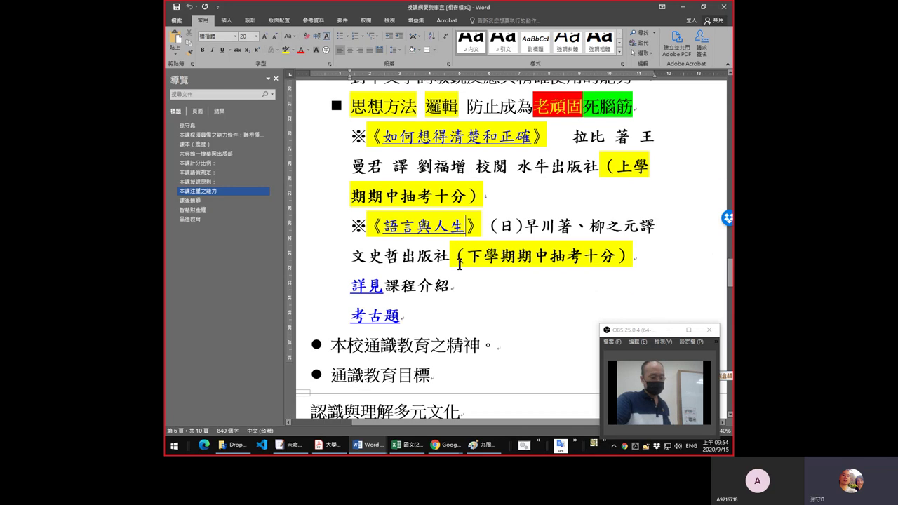
# Go to the general education bullets and select the words 通識教育之精神.
pyautogui.scroll(-5, 459, 264)
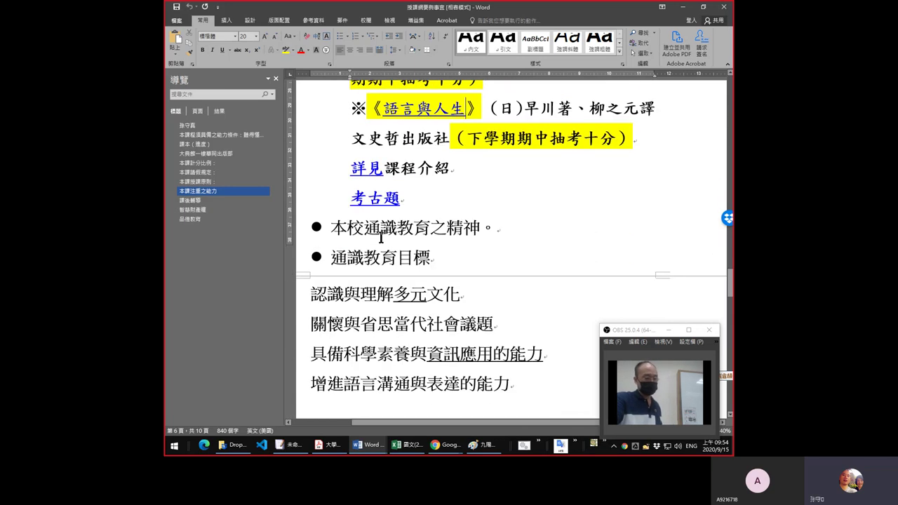
pyautogui.scroll(-2, 379, 223)
pyautogui.click(378, 170)
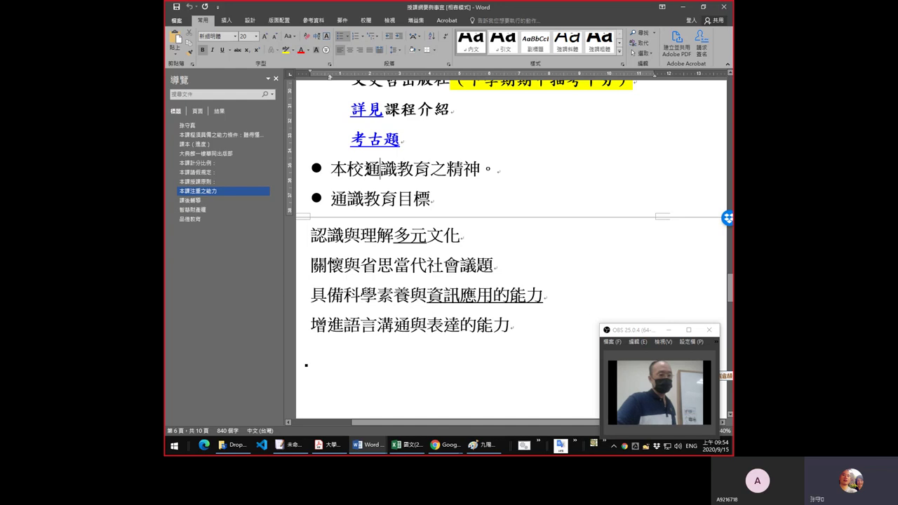
pyautogui.moveTo(365, 170); pyautogui.dragTo(481, 170)
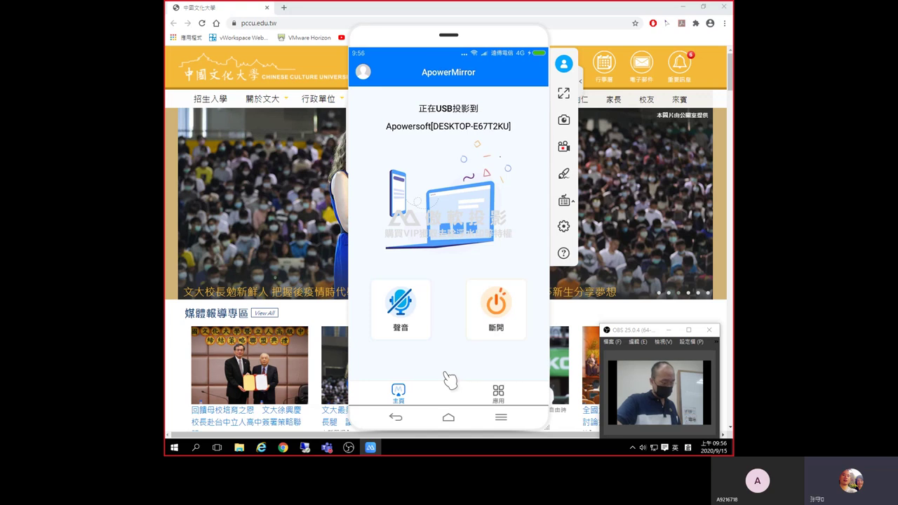
# Show the local desktop, return to the remote desktop session and switch from the document to Chrome.
pyautogui.press('super+d')
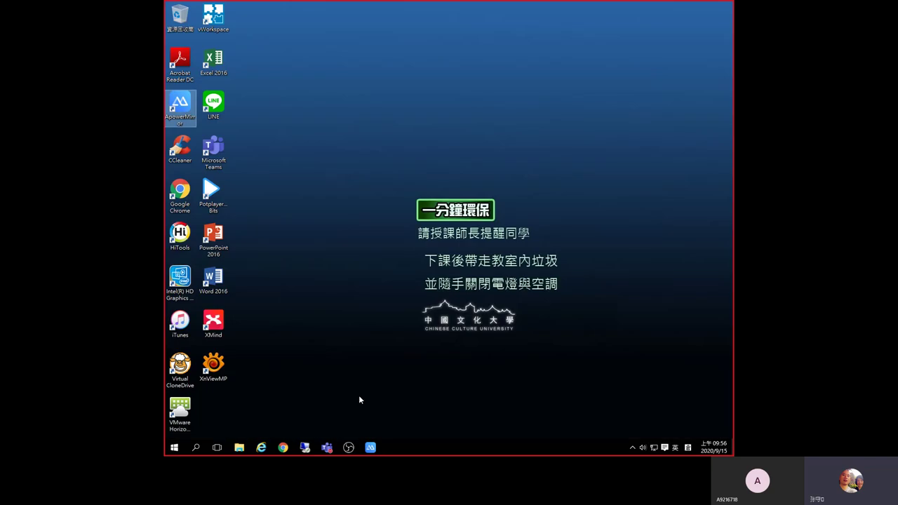
pyautogui.click(306, 449)
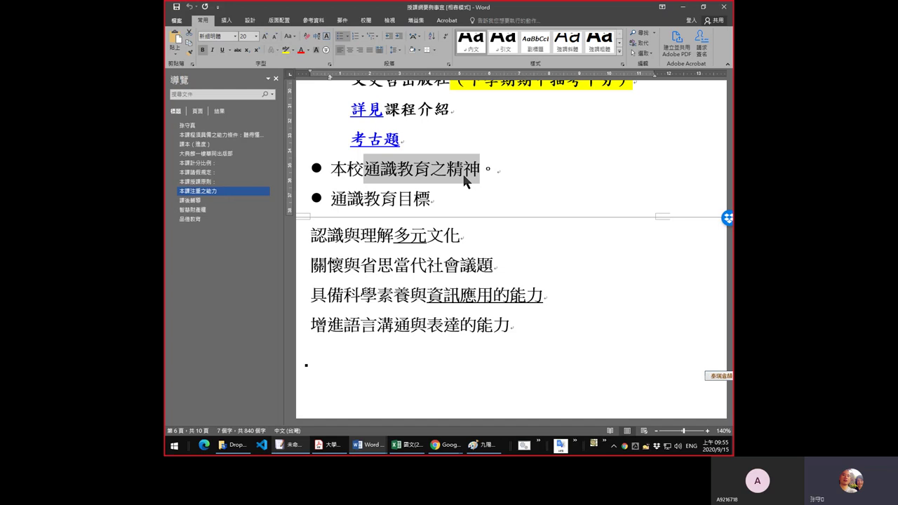
pyautogui.hotkey('alt', 'Tab')
pyautogui.hotkey('alt', 'Tab')
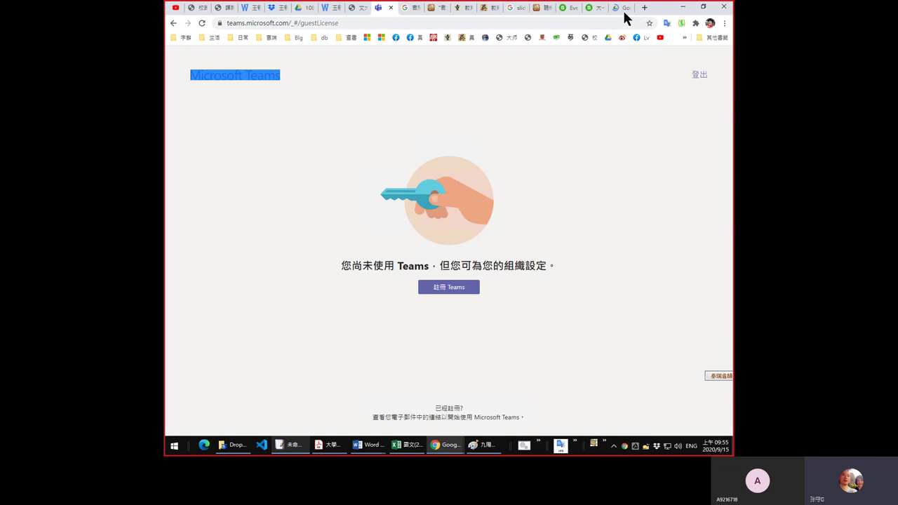
# Open the Google Drive tab and magnify the screen to examine the used storage space.
pyautogui.click(623, 9)
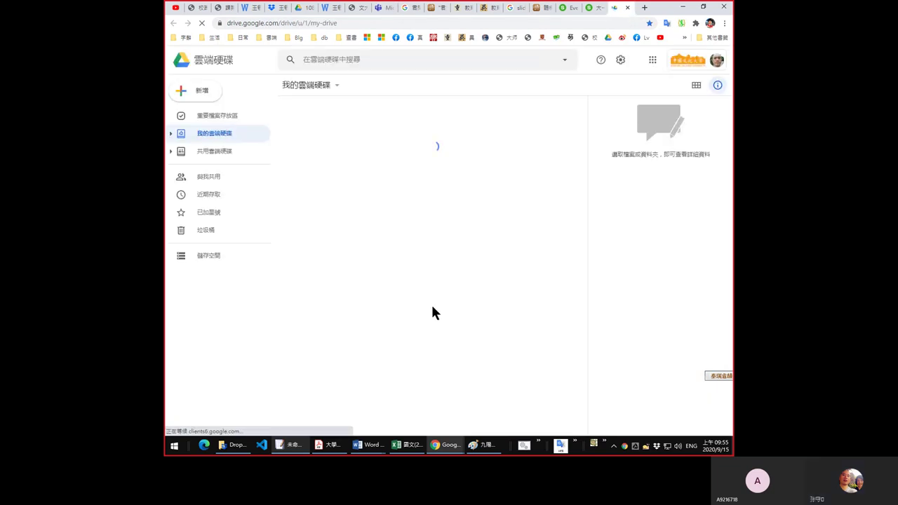
pyautogui.press('super+plus')
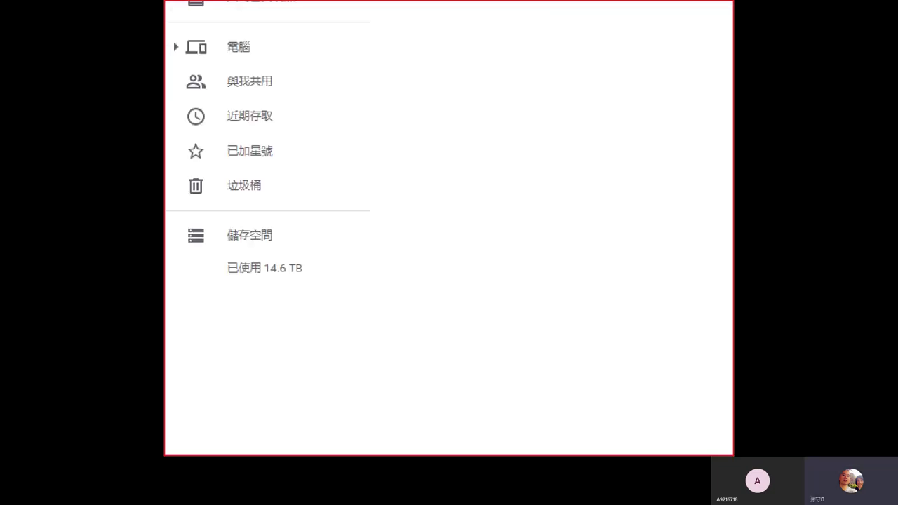
pyautogui.moveTo(241, 245)
pyautogui.mouseDown()
pyautogui.moveTo(342, 285)
pyautogui.moveTo(329, 291)
pyautogui.mouseUp()
pyautogui.moveTo(259, 252); pyautogui.dragTo(300, 274)
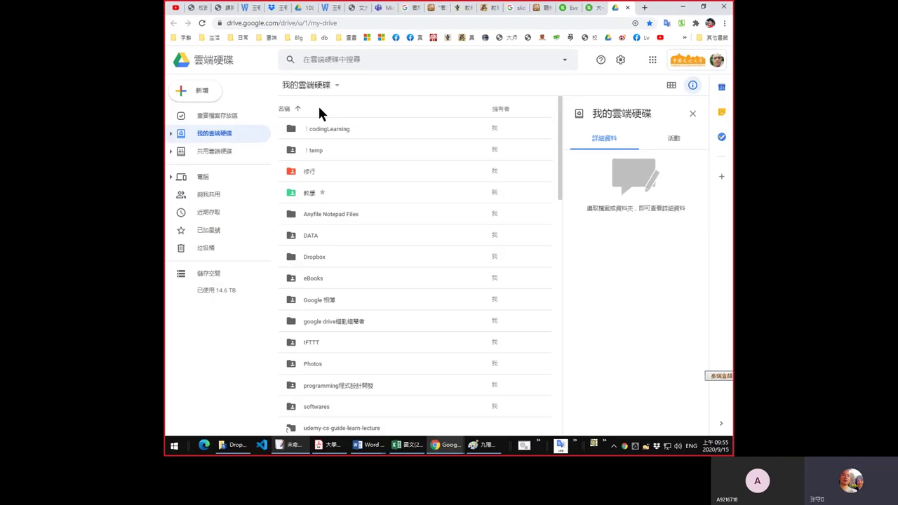
# Return from Chrome to the course syllabus document in Word.
pyautogui.hotkey('alt', 'Tab')
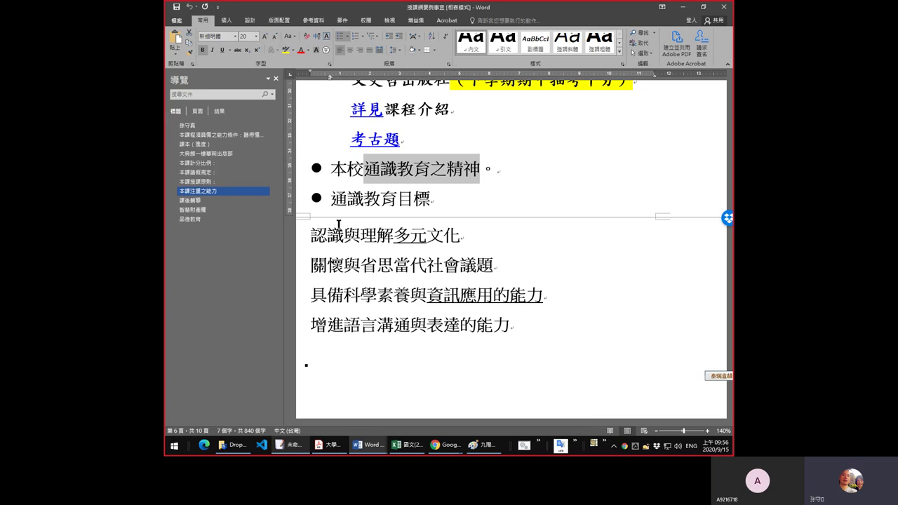
pyautogui.moveTo(453, 447)
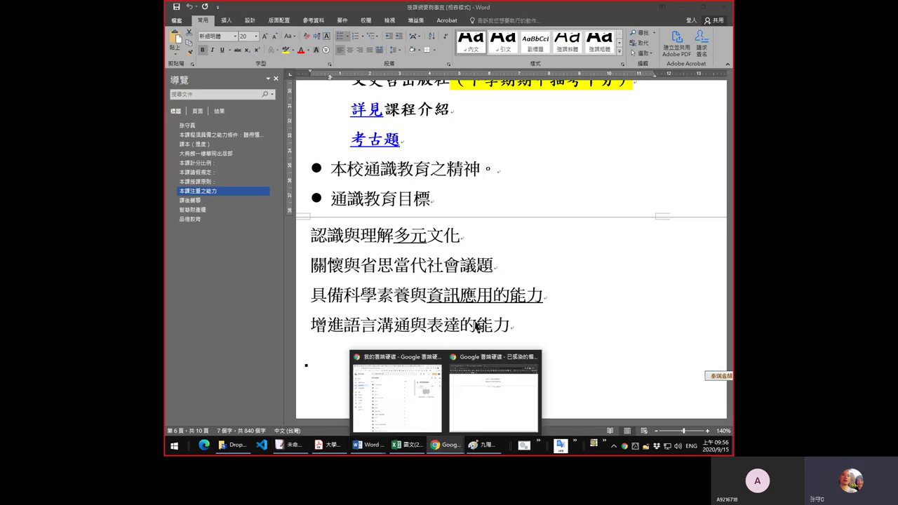
pyautogui.hotkey('alt', 'Tab')
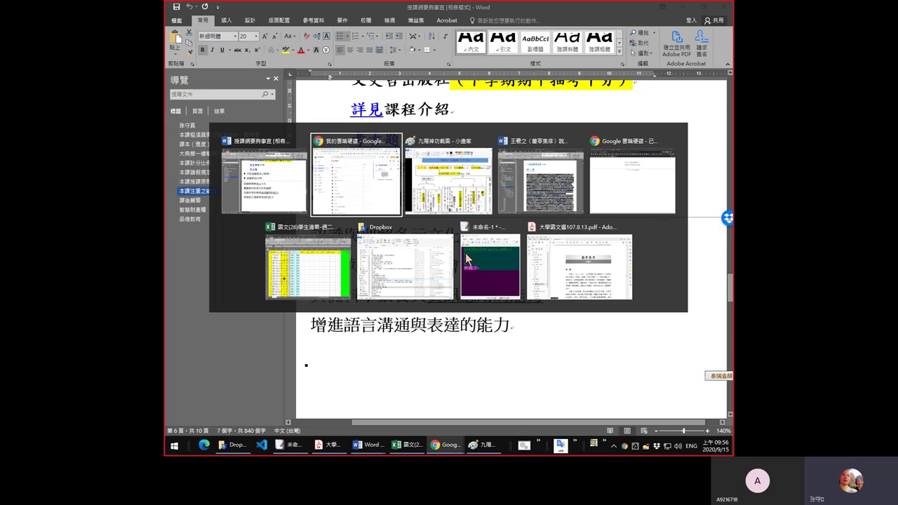
pyautogui.hotkey('alt', 'shift', 'Tab')
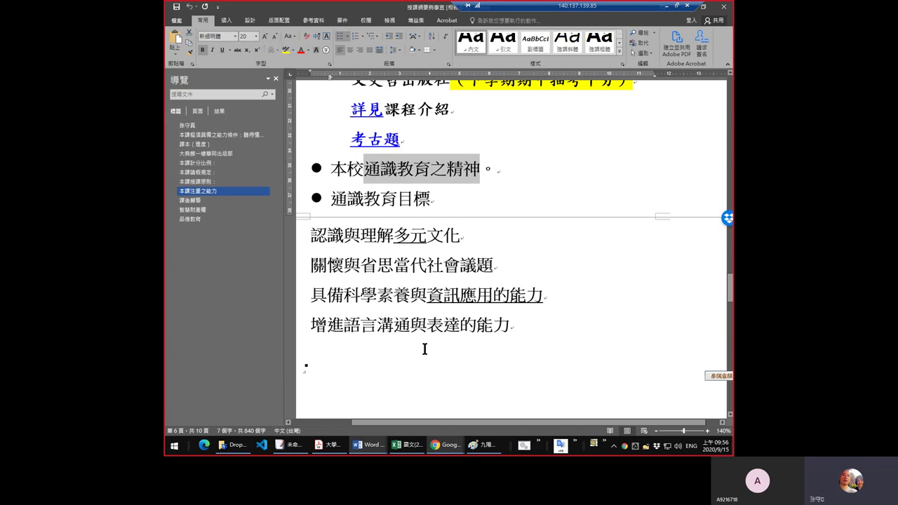
# Read through the 課後輔導, 智慧財產權 and 品德教育 sections of the syllabus.
pyautogui.scroll(-3, 425, 344)
pyautogui.scroll(-3, 425, 344)
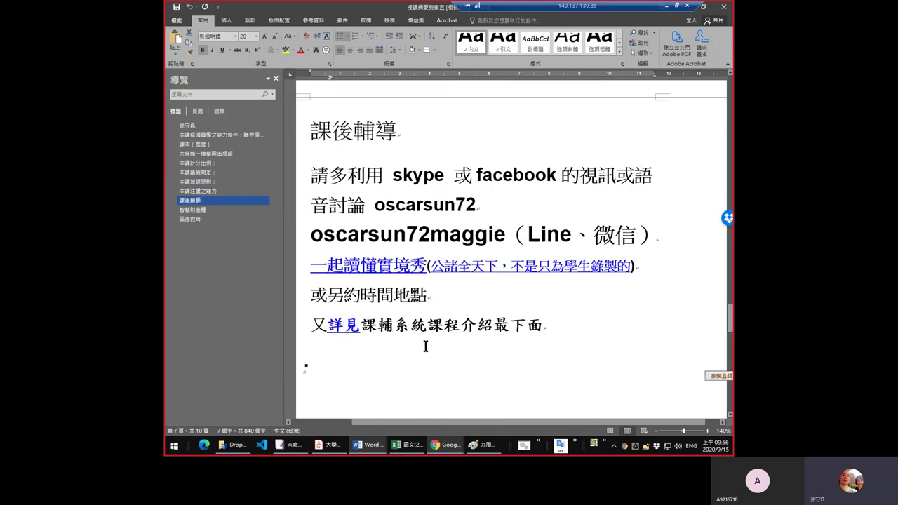
pyautogui.scroll(-2, 424, 310)
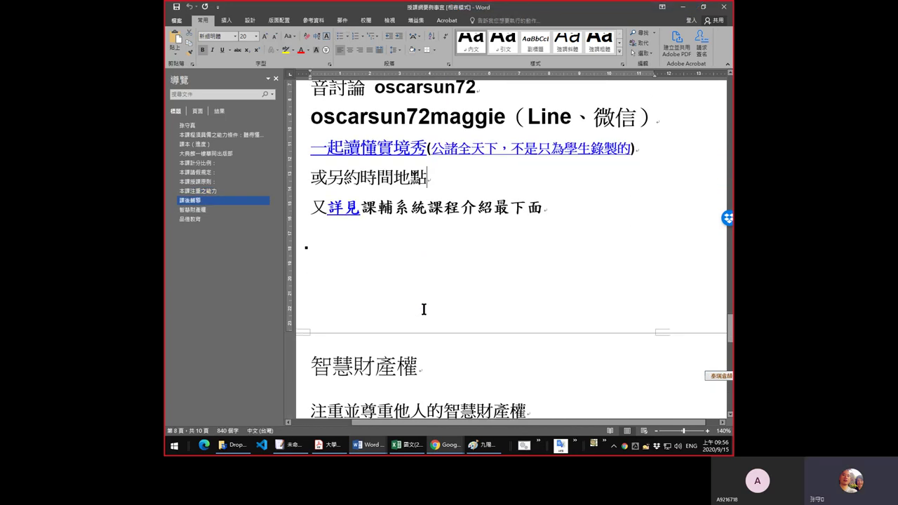
pyautogui.scroll(1, 424, 309)
pyautogui.scroll(-2, 424, 309)
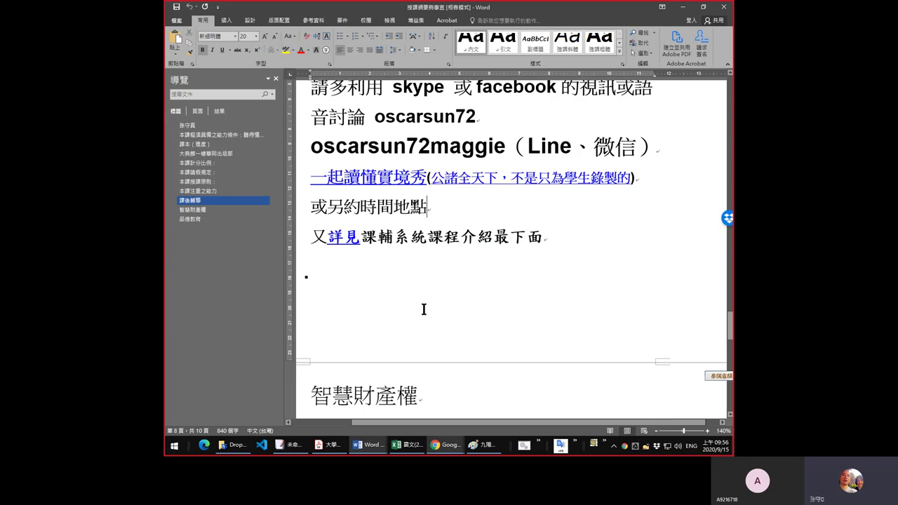
pyautogui.click(423, 310)
pyautogui.scroll(-3, 423, 310)
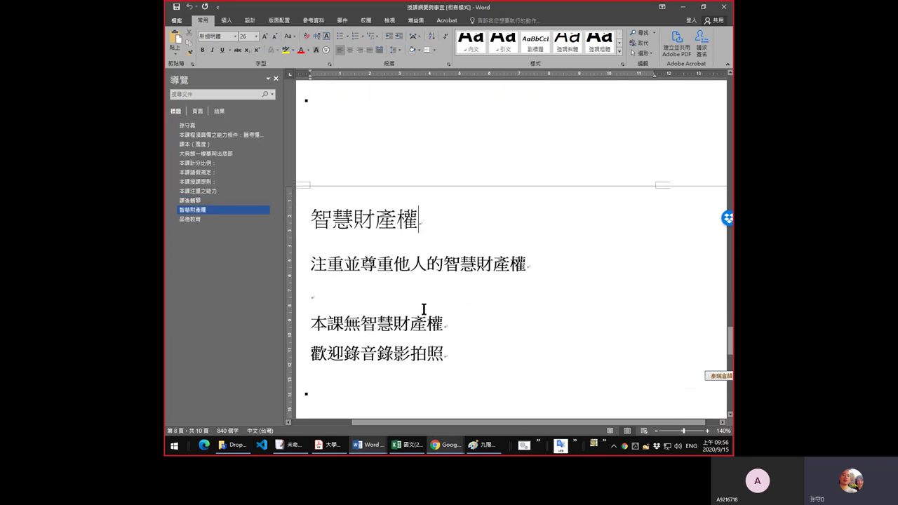
pyautogui.scroll(-1, 424, 309)
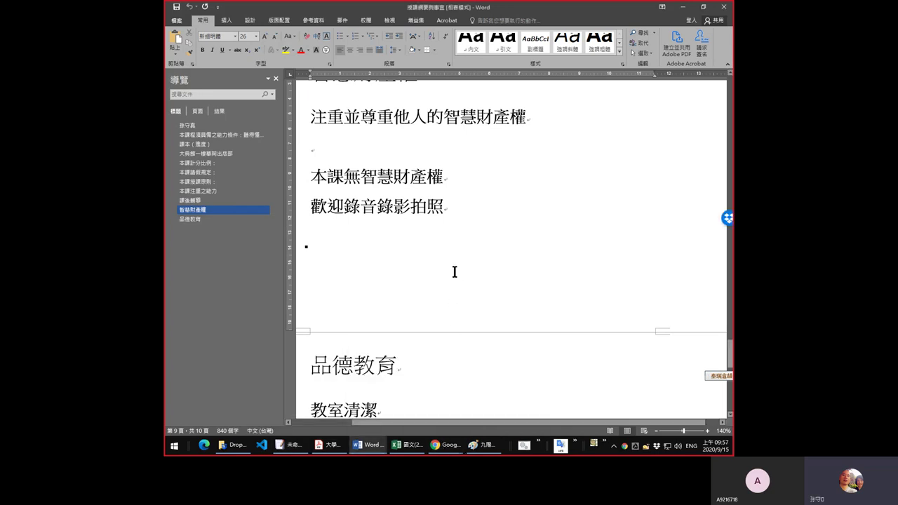
pyautogui.scroll(1, 454, 272)
pyautogui.scroll(-4, 455, 271)
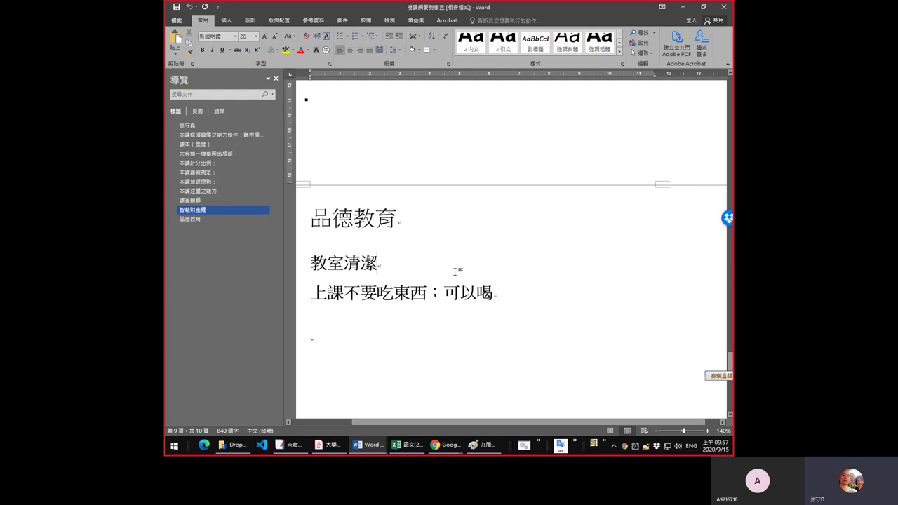
# Add an empty paragraph at the end of the 品德教育 section, below the line about eating in class.
pyautogui.click(429, 294)
pyautogui.click(426, 308)
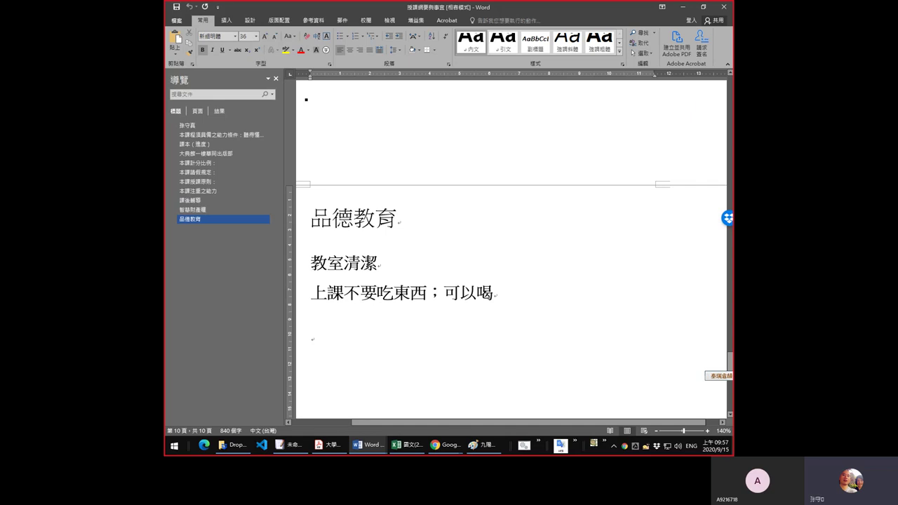
pyautogui.press('Return')
# Point out the classroom rules under 品德教育 by selecting text from 教室清潔 into the line below it.
pyautogui.moveTo(343, 293); pyautogui.dragTo(334, 293)
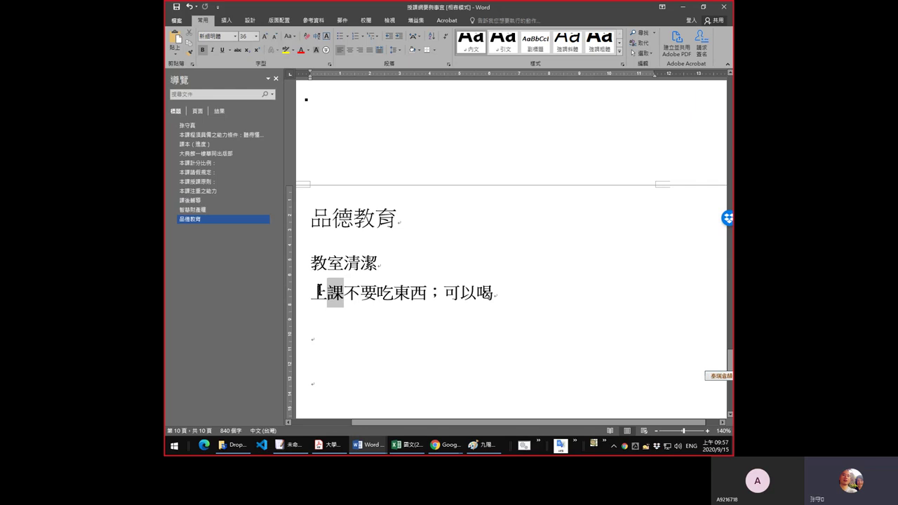
pyautogui.moveTo(313, 262); pyautogui.dragTo(386, 284)
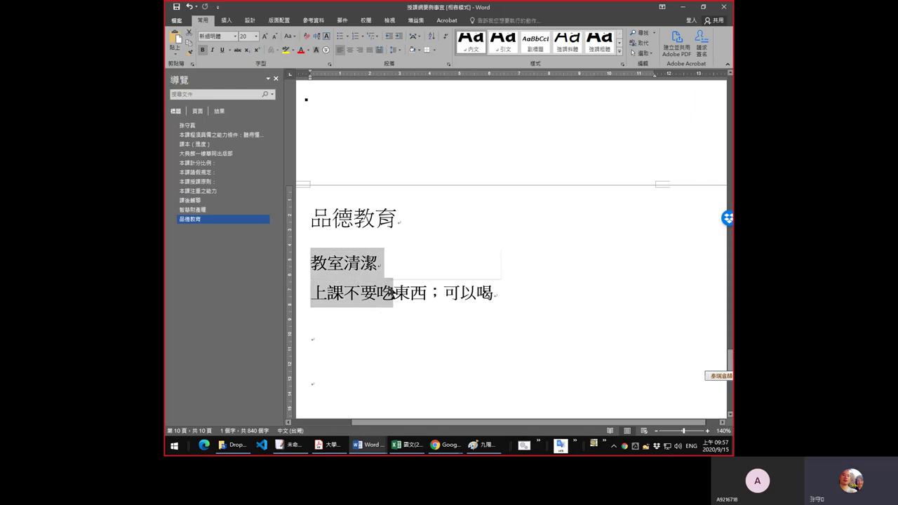
pyautogui.click(378, 294)
pyautogui.moveTo(314, 263); pyautogui.dragTo(377, 293)
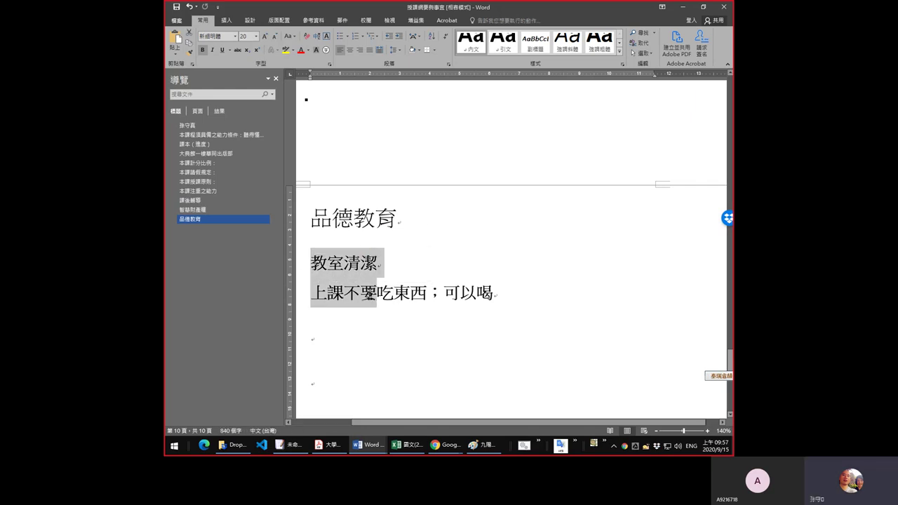
pyautogui.click(377, 293)
# Review the 智慧財產權 section again together with the start of 品德教育.
pyautogui.scroll(-1, 376, 295)
pyautogui.scroll(10, 375, 295)
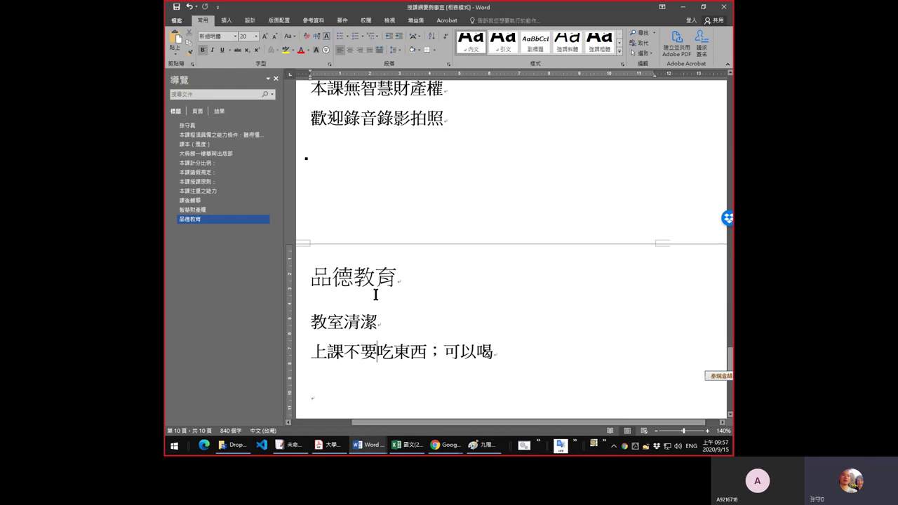
pyautogui.scroll(-4, 375, 295)
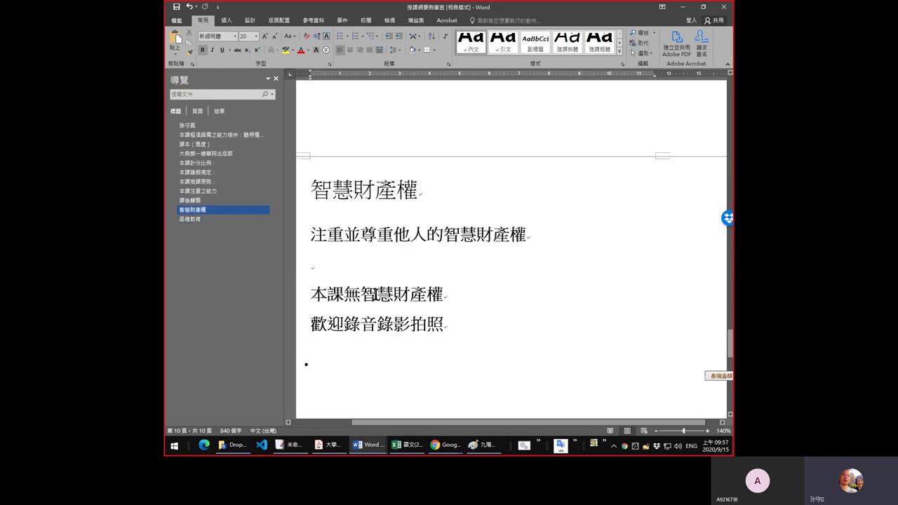
pyautogui.scroll(-1, 376, 295)
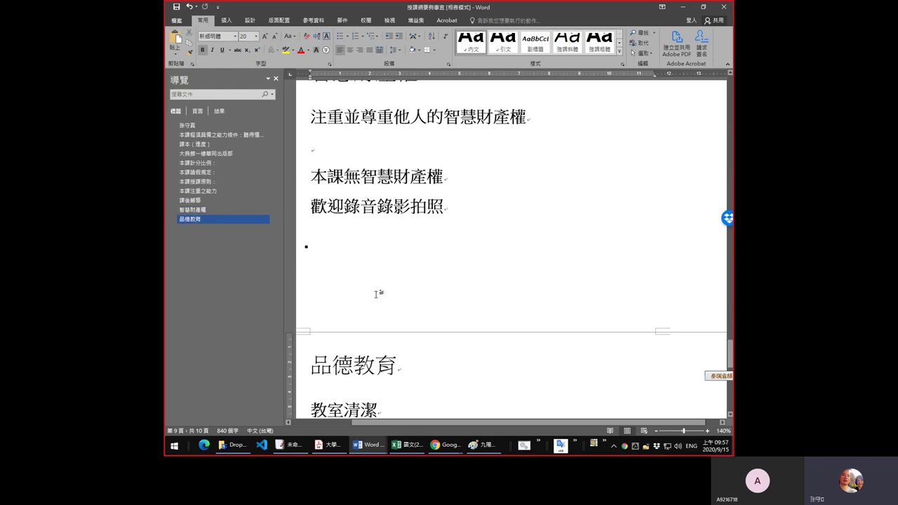
pyautogui.scroll(3, 376, 295)
pyautogui.scroll(4, 377, 294)
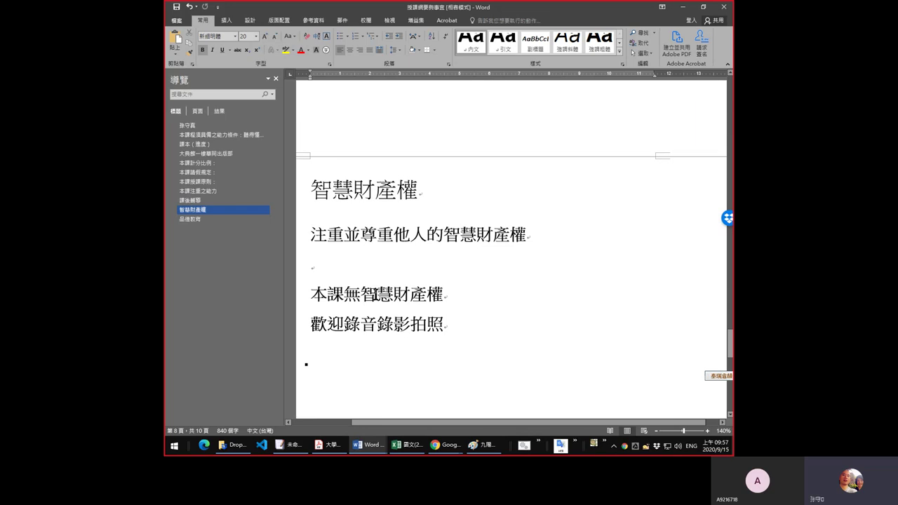
pyautogui.scroll(-4, 376, 295)
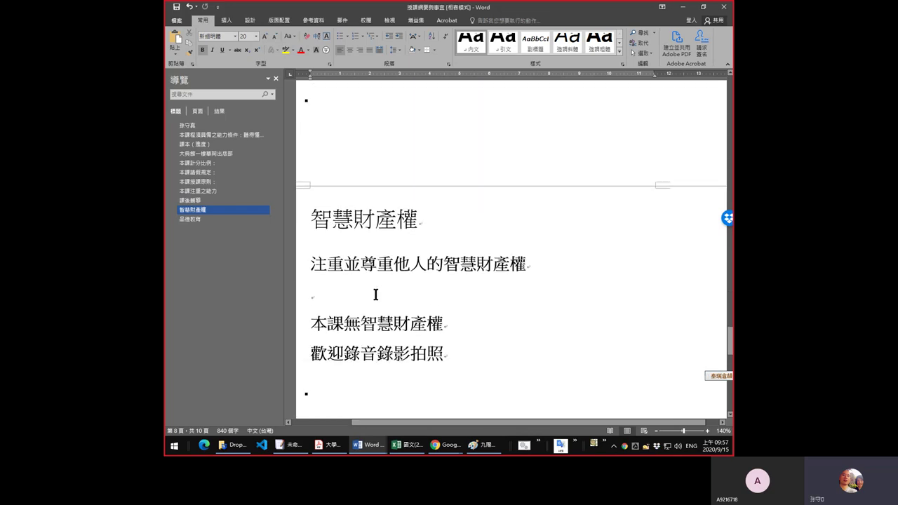
# Go over the classroom rules under 品德教育 again, then return past 課後輔導 to the 通識教育目標 list.
pyautogui.scroll(-5, 376, 294)
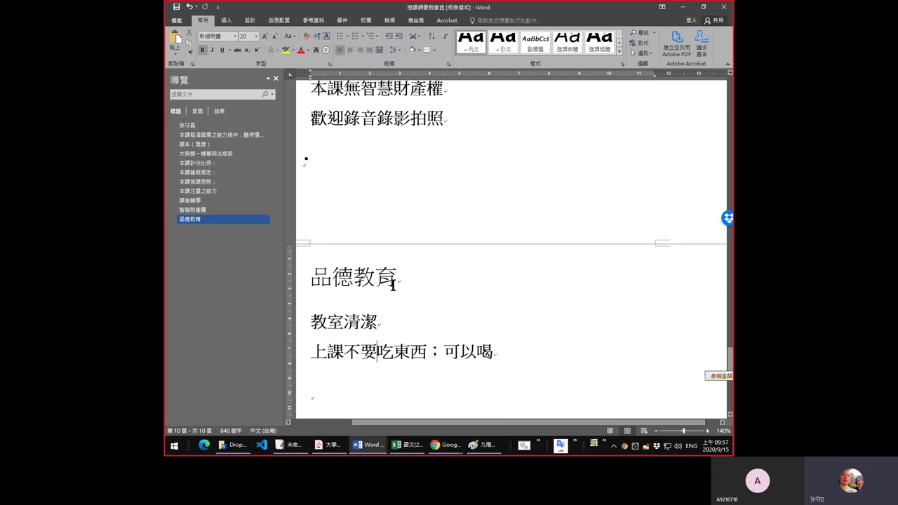
pyautogui.scroll(-3, 375, 288)
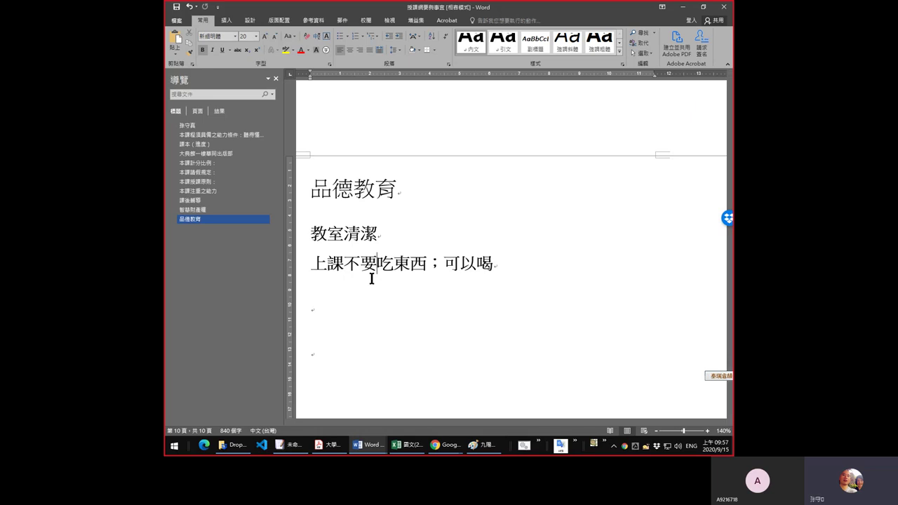
pyautogui.click(443, 280)
pyautogui.scroll(5, 480, 297)
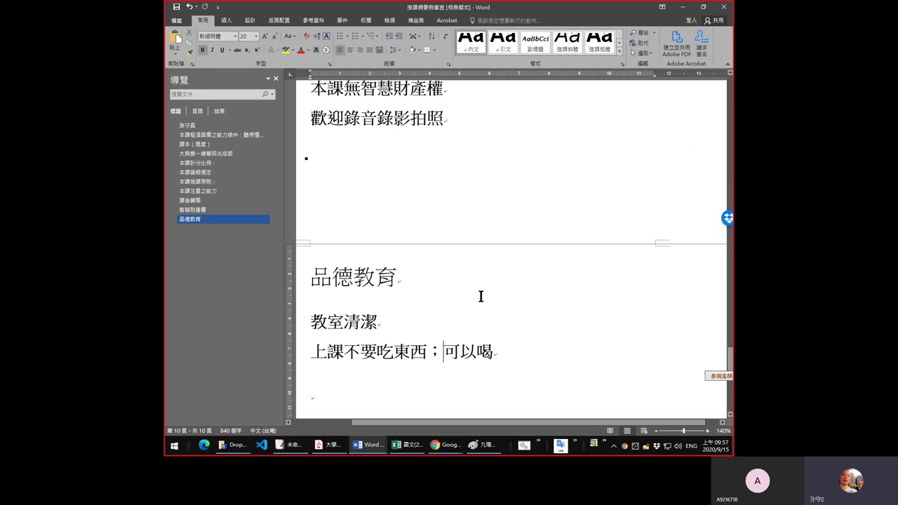
pyautogui.scroll(6, 482, 296)
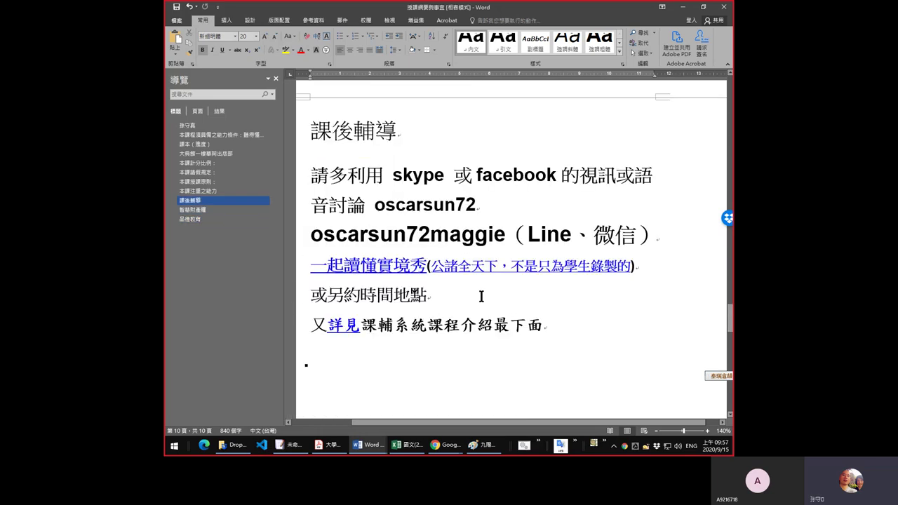
pyautogui.scroll(7, 481, 296)
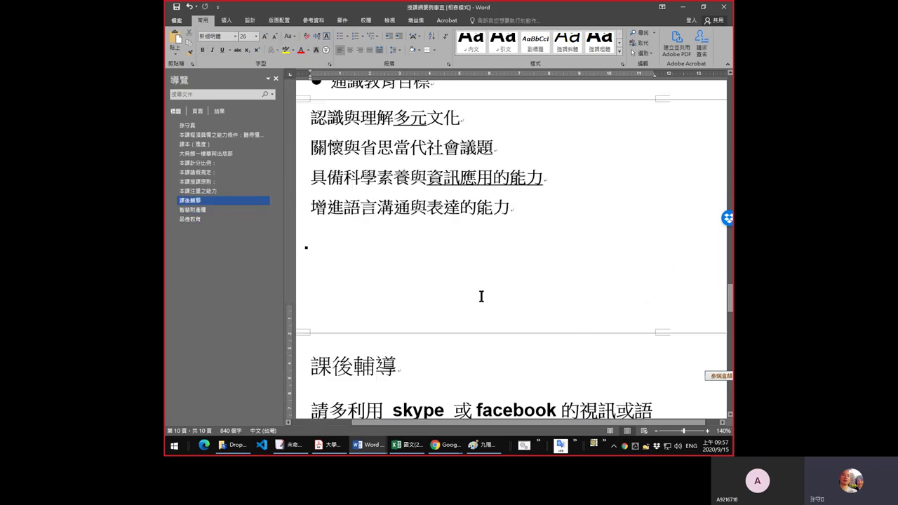
# Review the syllabus between the end of 品德教育 and the 通識教育目標 items, stopping at the 具備科學素養與資訊應用的能力 line.
pyautogui.press('Up')
pyautogui.press('Up')
pyautogui.press('Up')
pyautogui.press('Up')
pyautogui.press('Up')
pyautogui.press('Up')
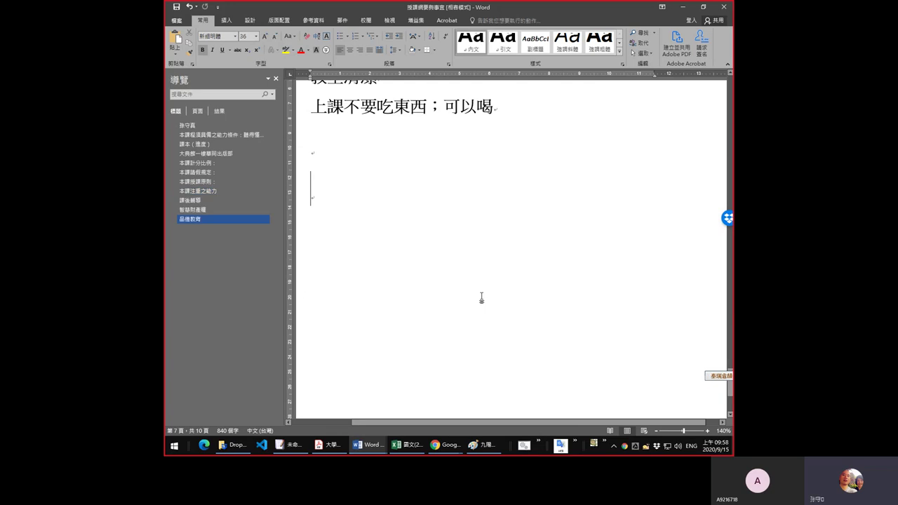
pyautogui.press('Up')
pyautogui.press('Up')
pyautogui.press('Up')
pyautogui.press('Up')
pyautogui.press('Up')
pyautogui.press('Up')
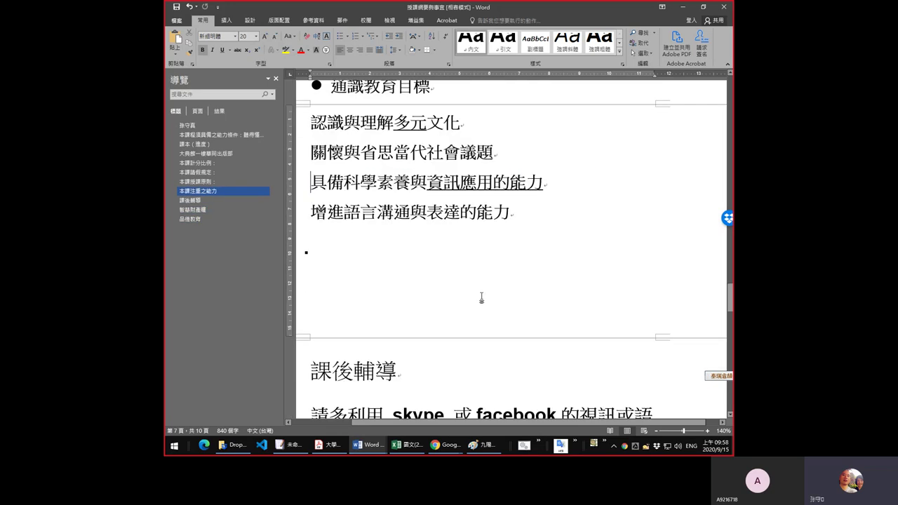
pyautogui.press('Down')
pyautogui.press('Down')
pyautogui.press('Down')
pyautogui.press('Down')
pyautogui.press('Down')
pyautogui.press('Down')
pyautogui.press('Up')
pyautogui.press('Up')
pyautogui.press('Up')
pyautogui.press('Up')
pyautogui.press('Up')
pyautogui.press('Up')
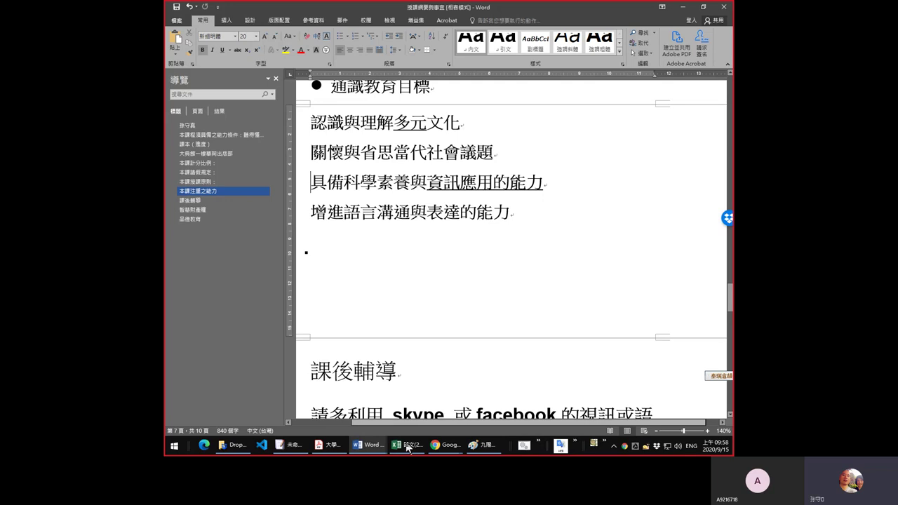
# Switch to the class roster workbook in Excel and locate the name cell D12 of student number 10.
pyautogui.moveTo(441, 444)
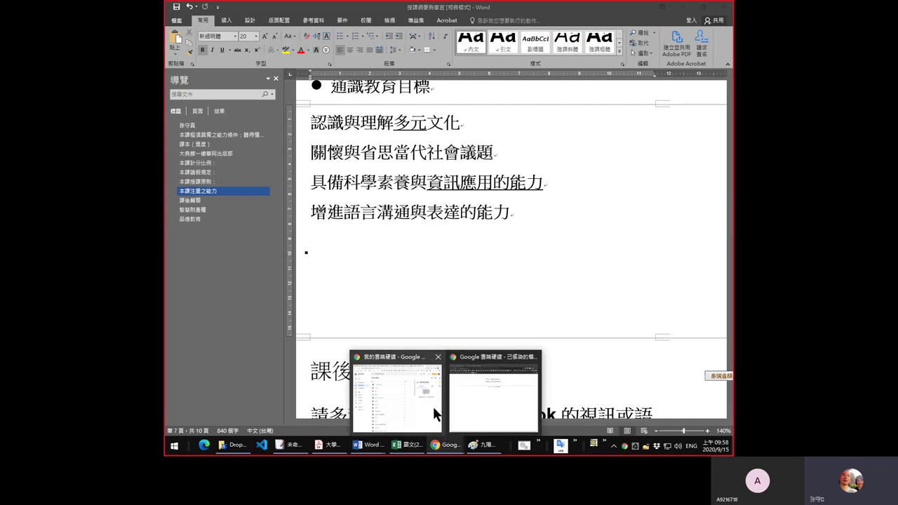
pyautogui.click(406, 445)
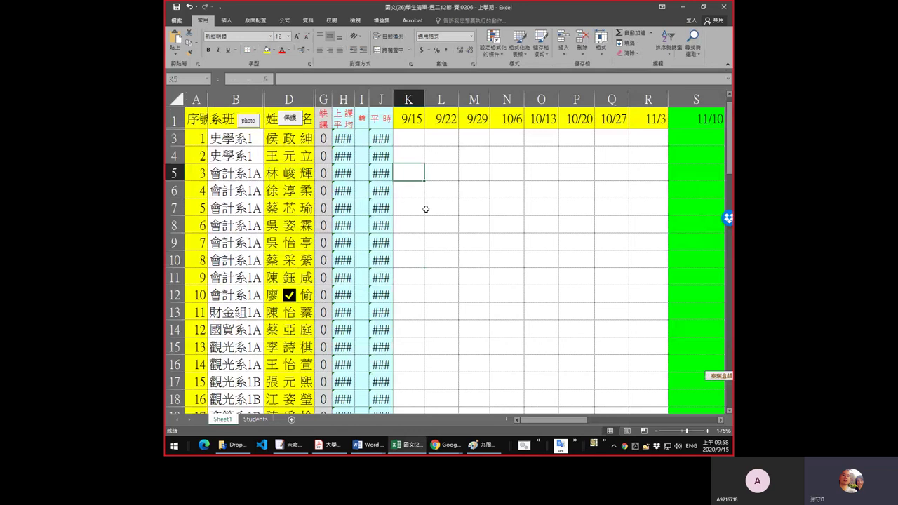
pyautogui.press('Up')
pyautogui.press('Up')
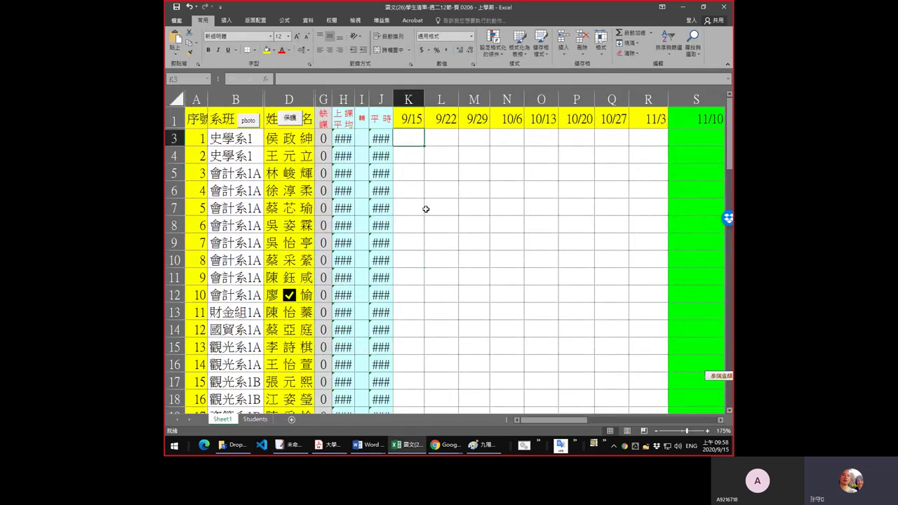
pyautogui.press('Down')
pyautogui.press('Down')
pyautogui.press('Down')
pyautogui.press('Down')
pyautogui.press('Down')
pyautogui.press('Down')
pyautogui.press('Down')
pyautogui.press('Down')
pyautogui.press('Down')
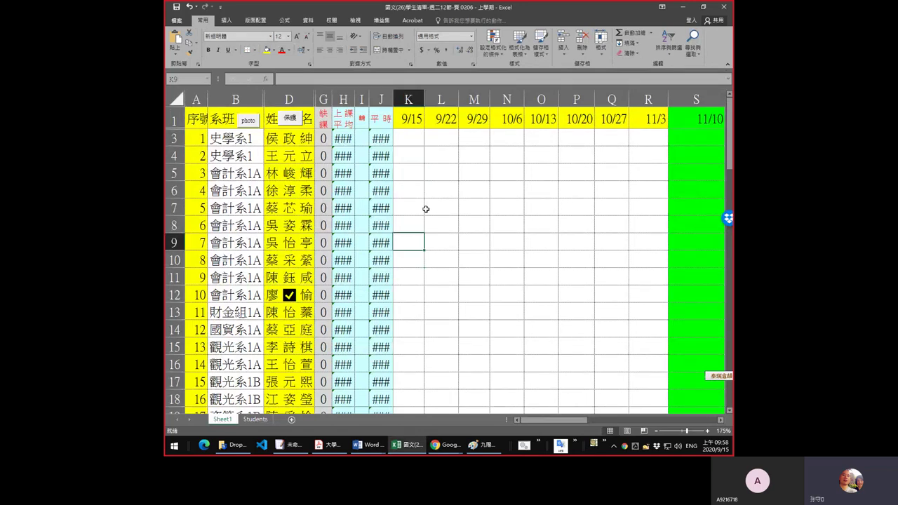
pyautogui.press('Left')
pyautogui.press('Left')
pyautogui.press('Left')
pyautogui.press('Left')
pyautogui.press('Left')
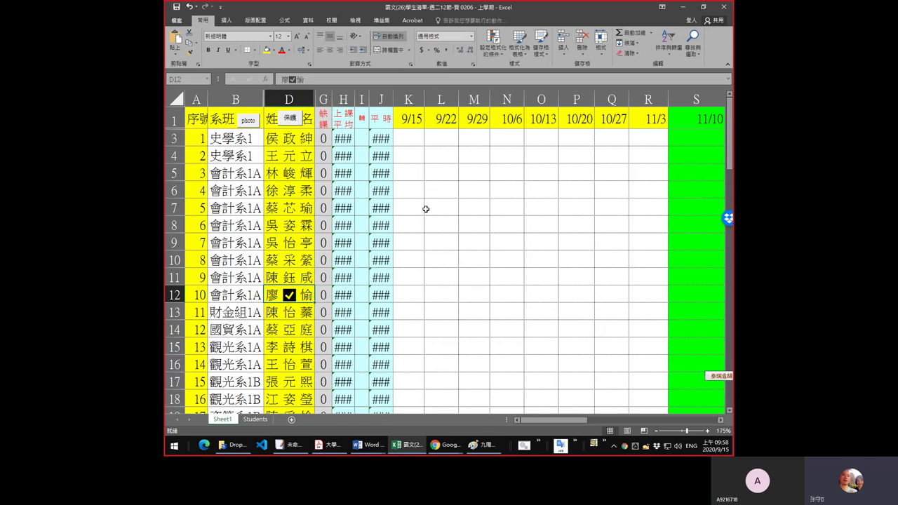
# Replace the check mark symbol in the student's name in cell D12 with the correct middle character.
pyautogui.press('F2')
pyautogui.press('Left')
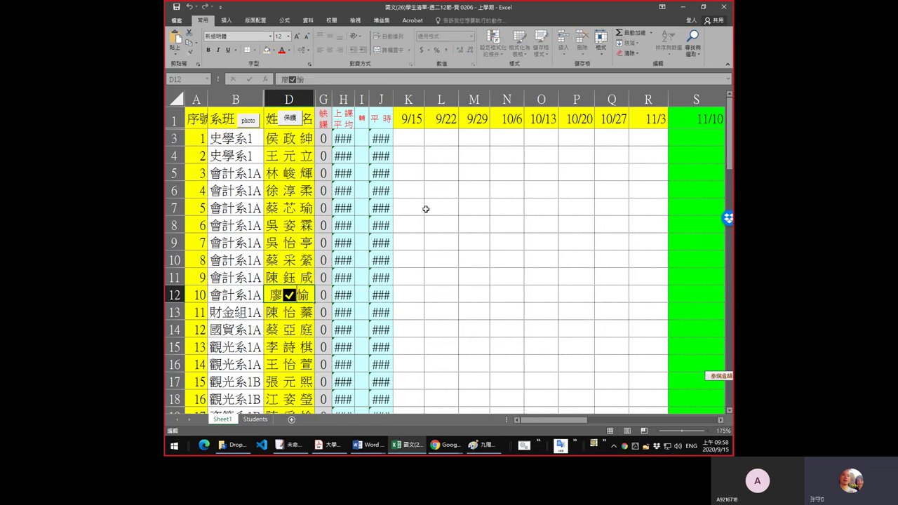
pyautogui.hotkey('shift', 'Left')
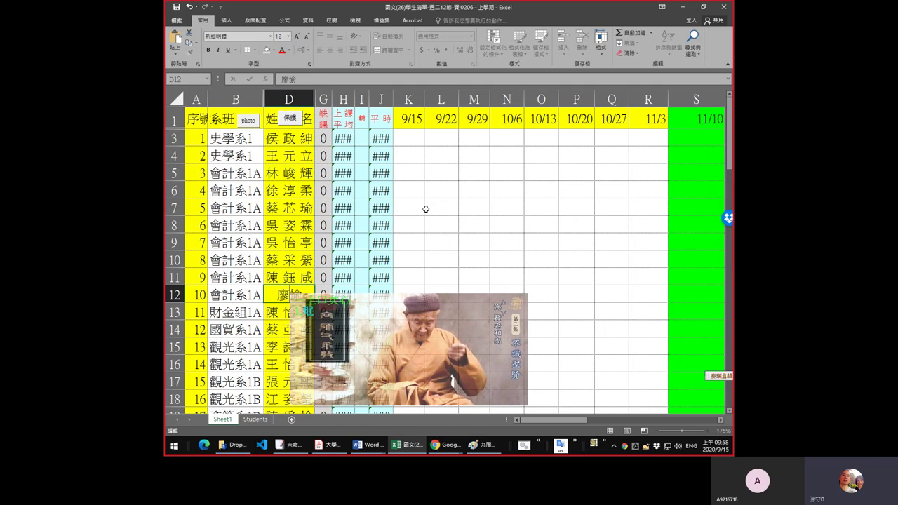
pyautogui.write('珉')
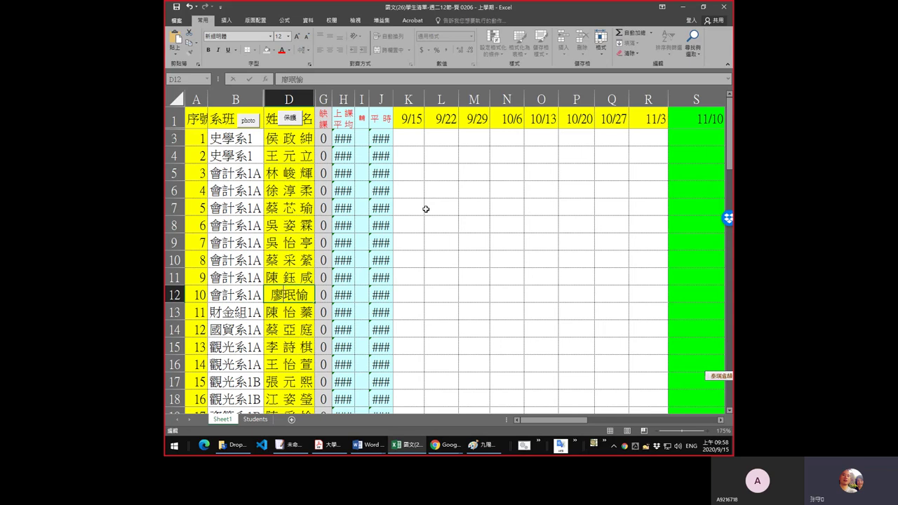
pyautogui.hotkey('shift', 'Left')
pyautogui.press('Tab')
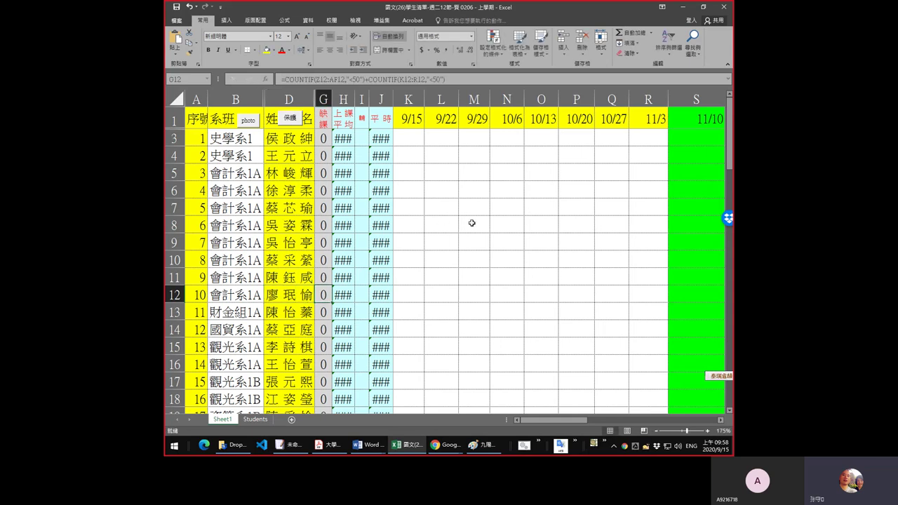
# Enter a score of 65 for student number 10 under 9/15 and check the class average formula in H12.
pyautogui.click(419, 293)
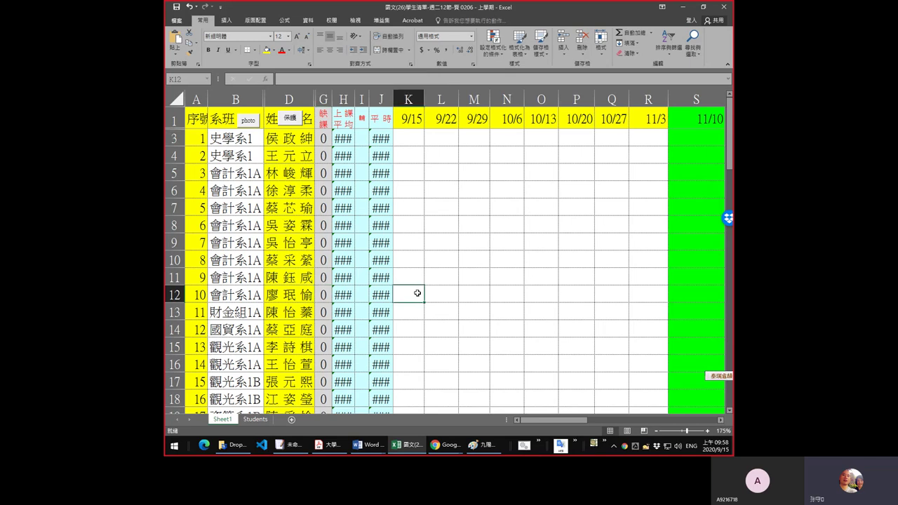
pyautogui.write('65')
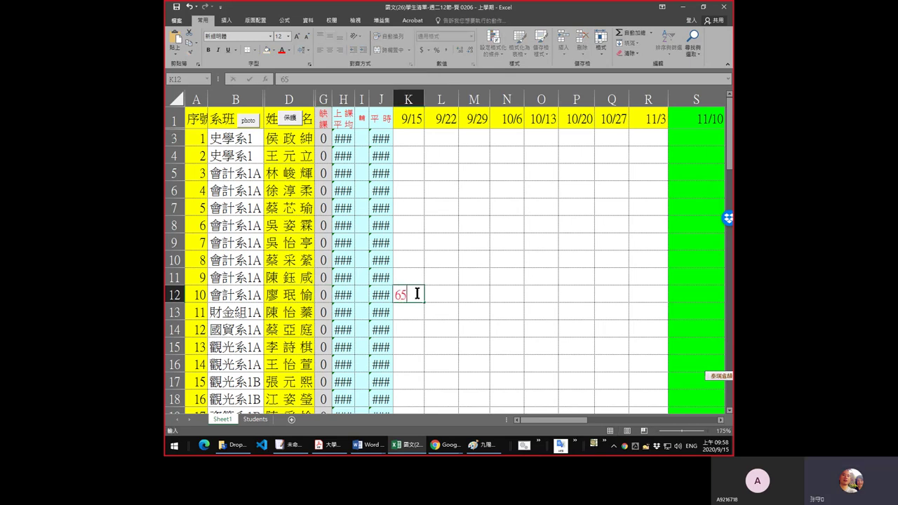
pyautogui.press('Return')
pyautogui.press('Up')
pyautogui.press('Left')
pyautogui.press('Left')
pyautogui.press('Left')
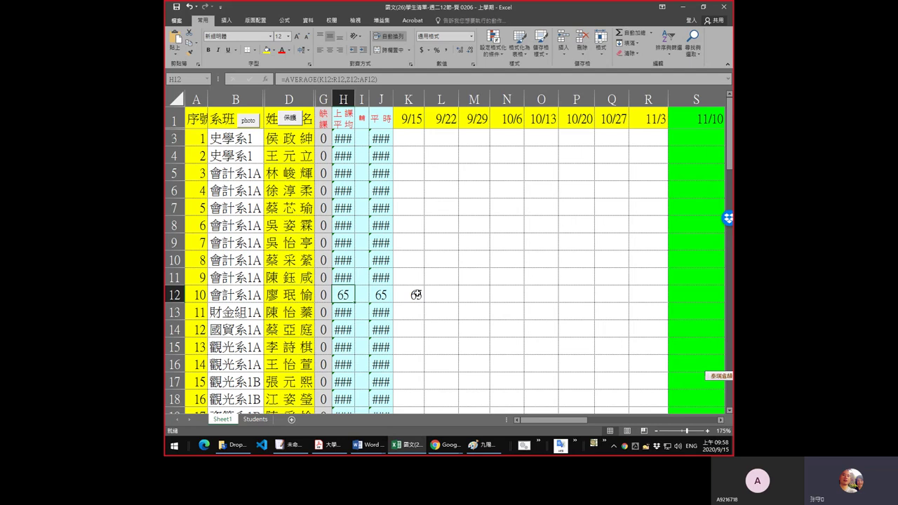
# Replace the 9/15 score of student number 10 in cell K12 with a slash mark.
pyautogui.scroll(-1, 417, 294)
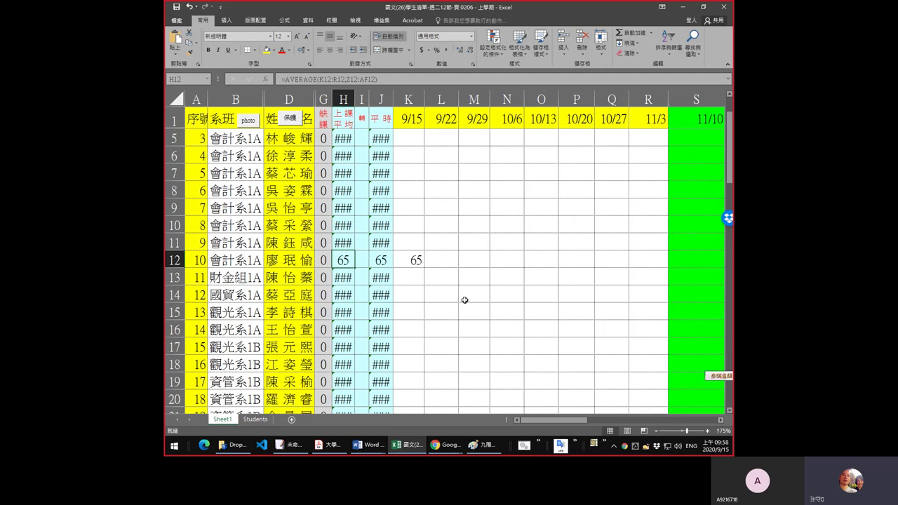
pyautogui.click(416, 257)
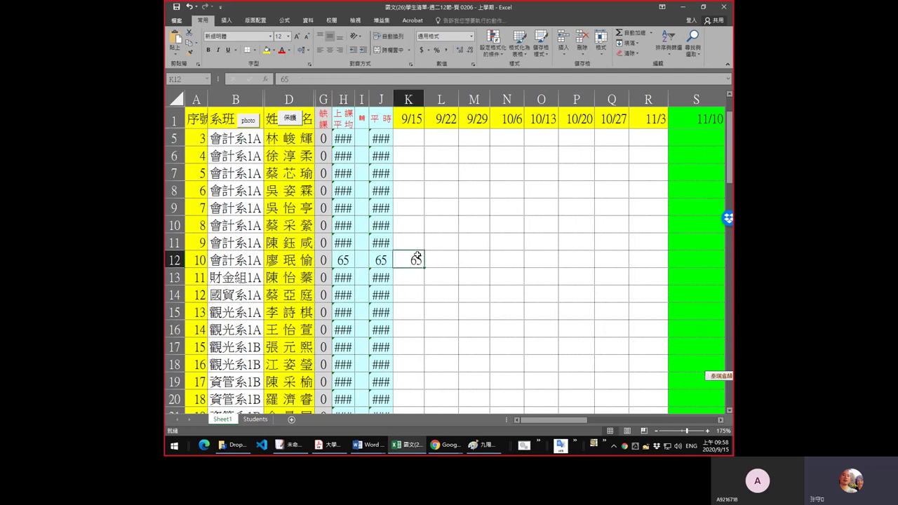
pyautogui.write('/')
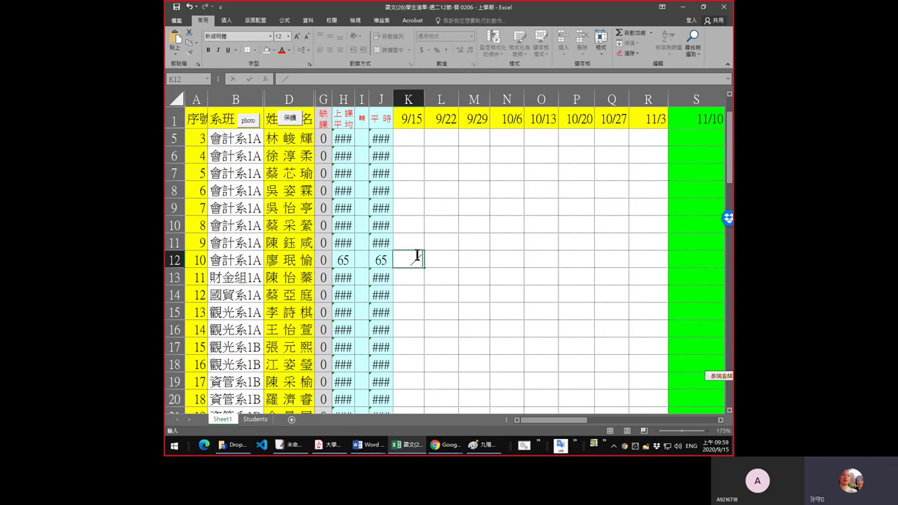
pyautogui.press('Return')
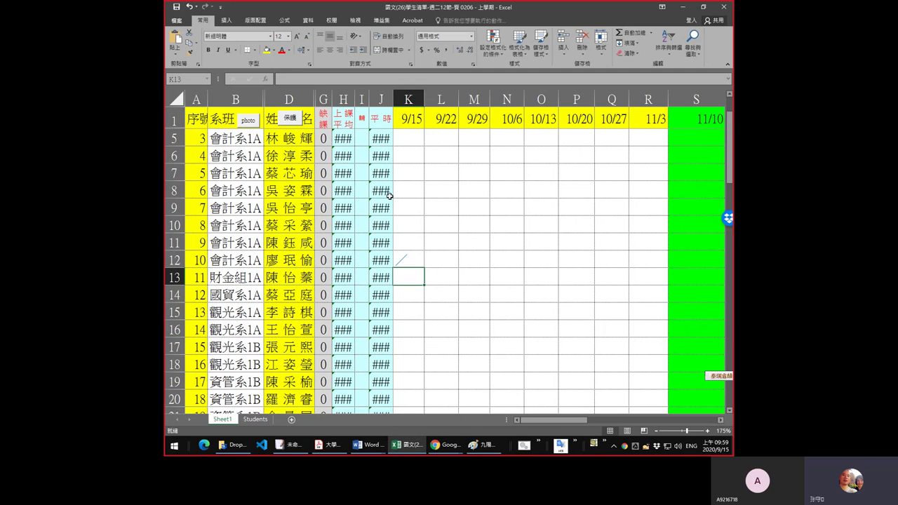
# Switch to Chrome and open the 課文討論區 board in the CA14 國文 course discussion area.
pyautogui.moveTo(346, 438)
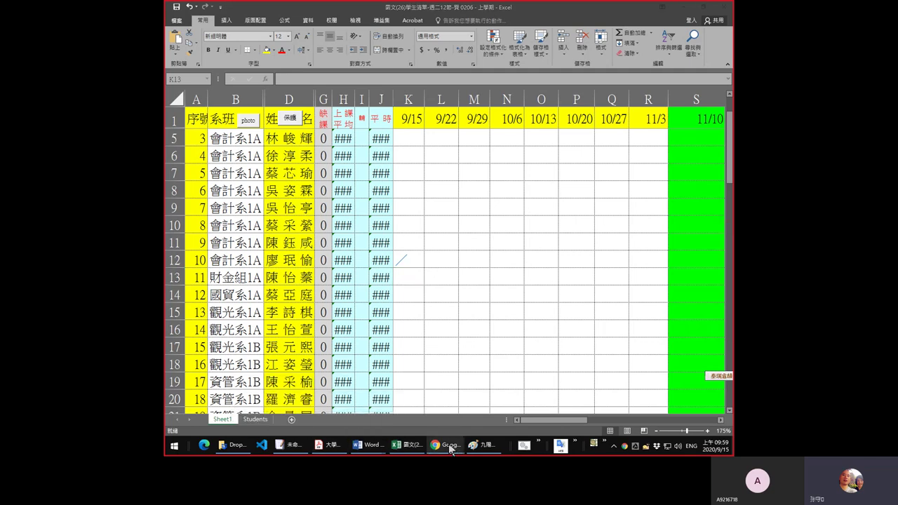
pyautogui.moveTo(442, 444)
pyautogui.click(417, 389)
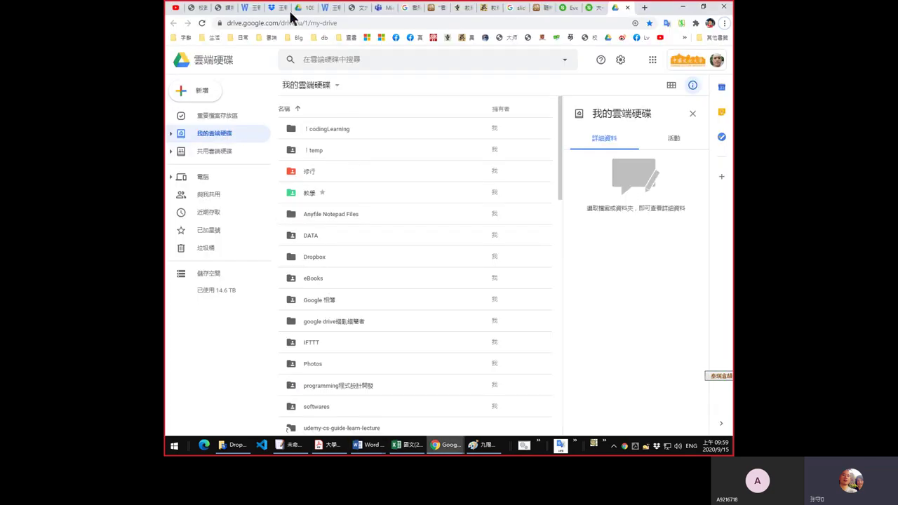
pyautogui.click(231, 10)
pyautogui.scroll(2, 433, 99)
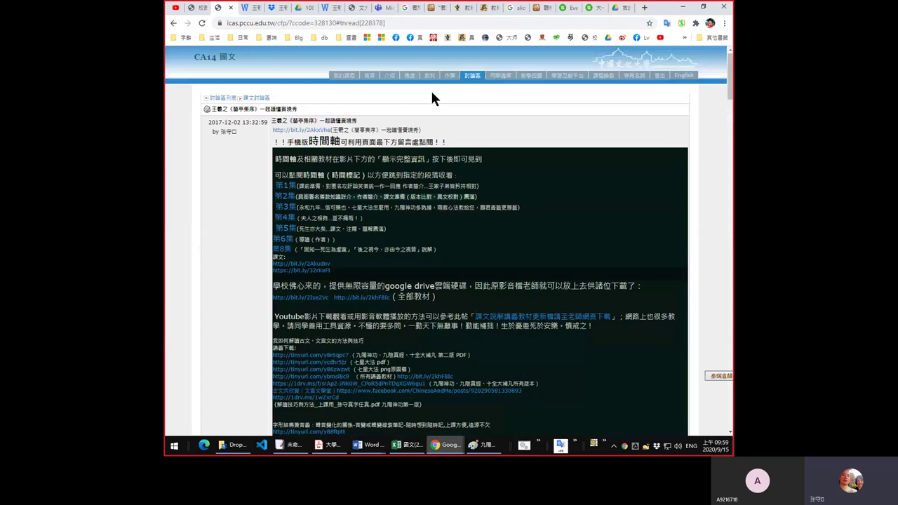
pyautogui.click(391, 106)
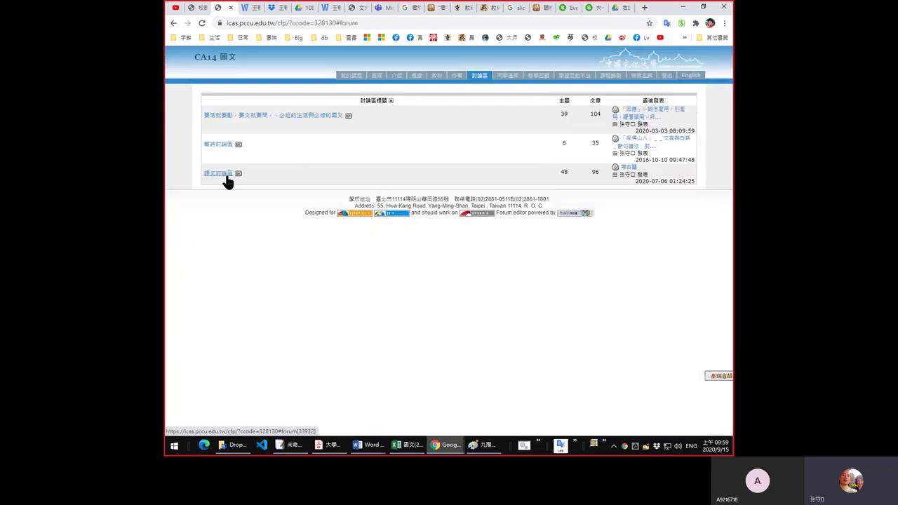
pyautogui.click(223, 175)
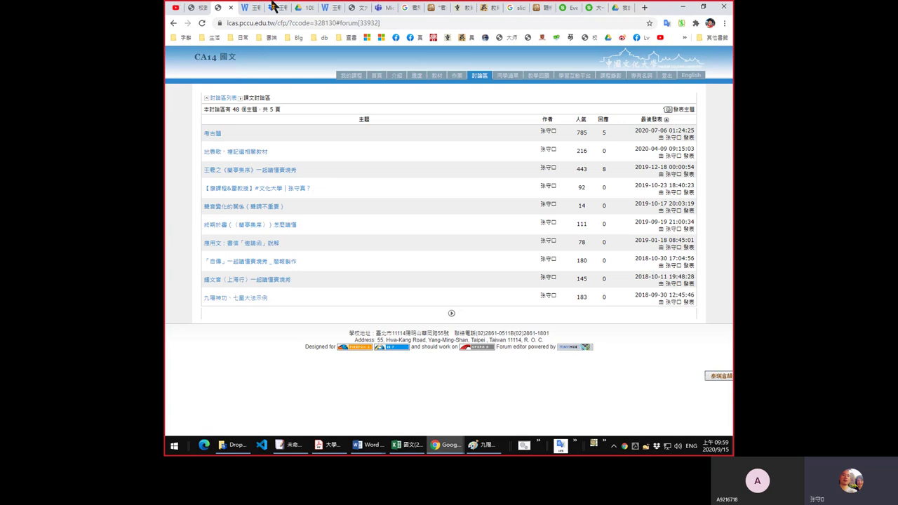
# Return to the class roster workbook in Excel and close it without saving the changes.
pyautogui.moveTo(674, 11)
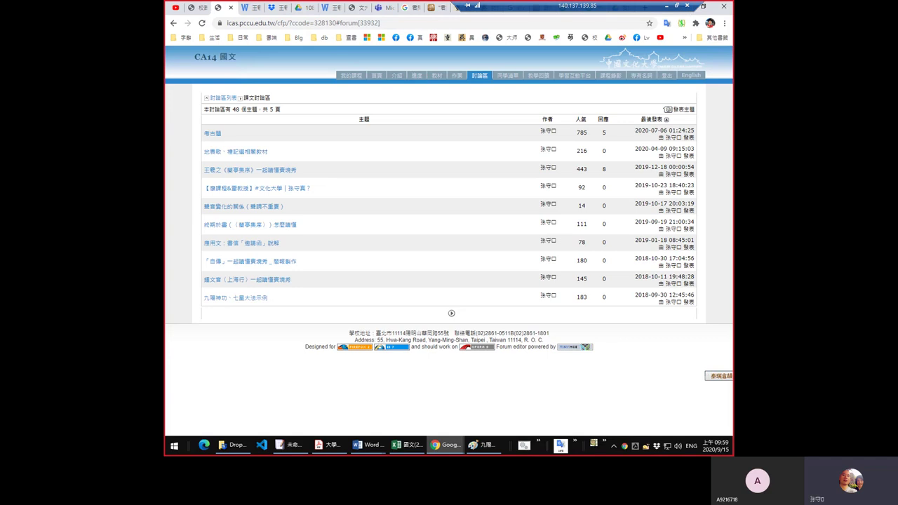
pyautogui.click(406, 445)
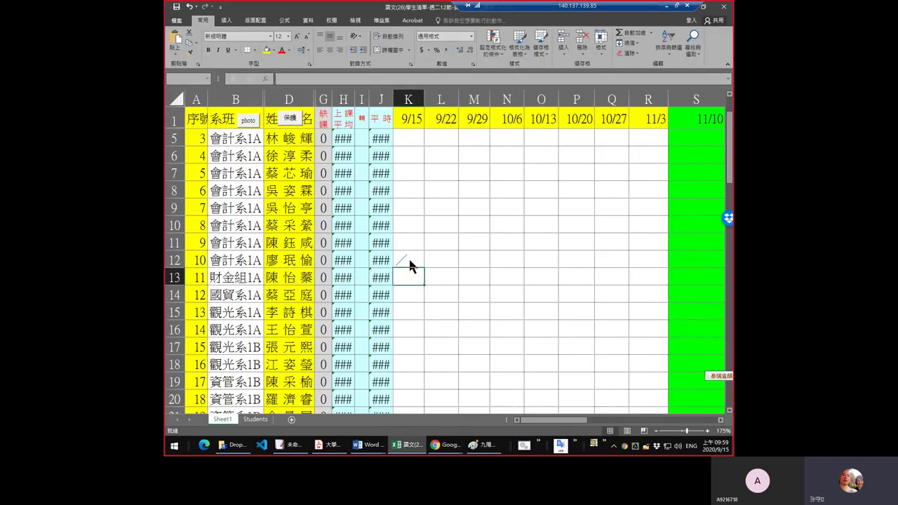
pyautogui.hotkey('ctrl', 'w')
pyautogui.press('n')
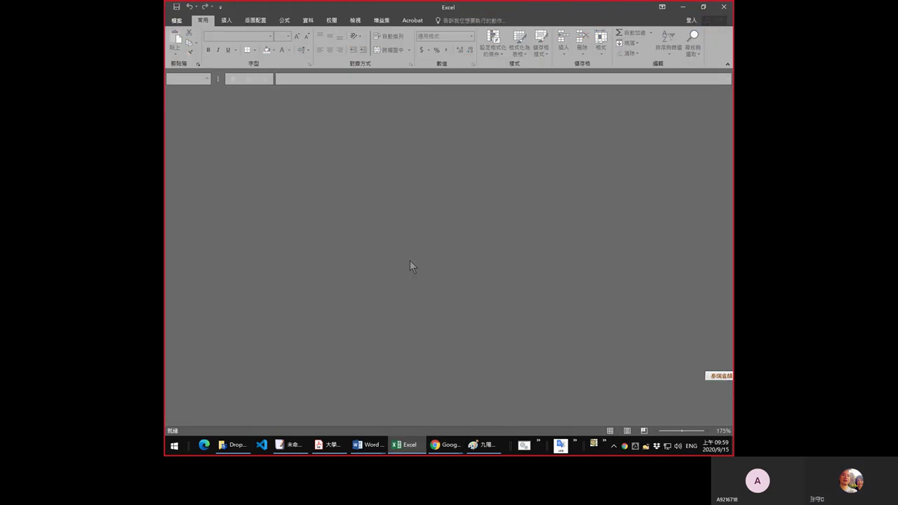
# Reopen the recent workbook 國文(26)學生清單-週二12節-賢 0206 - 上學期 and go to the row of student number 10.
pyautogui.hotkey('ctrl', 'o')
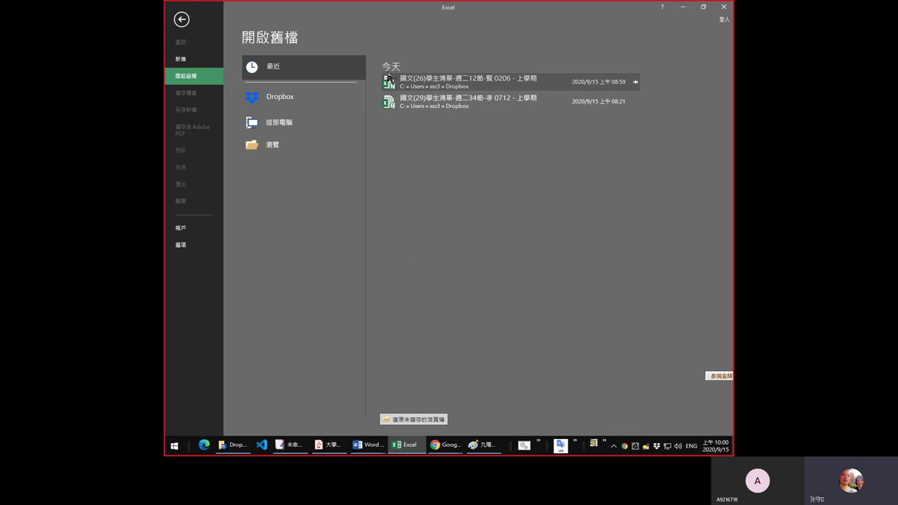
pyautogui.click(457, 85)
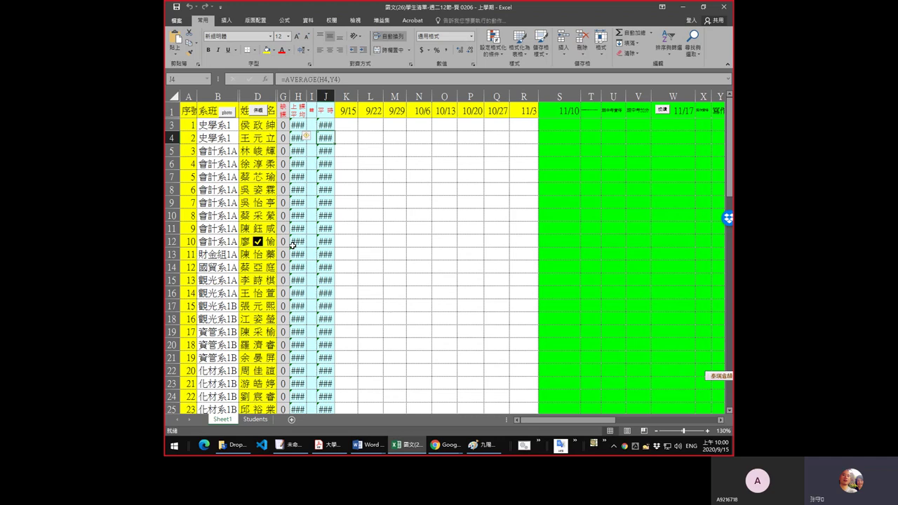
pyautogui.click(257, 241)
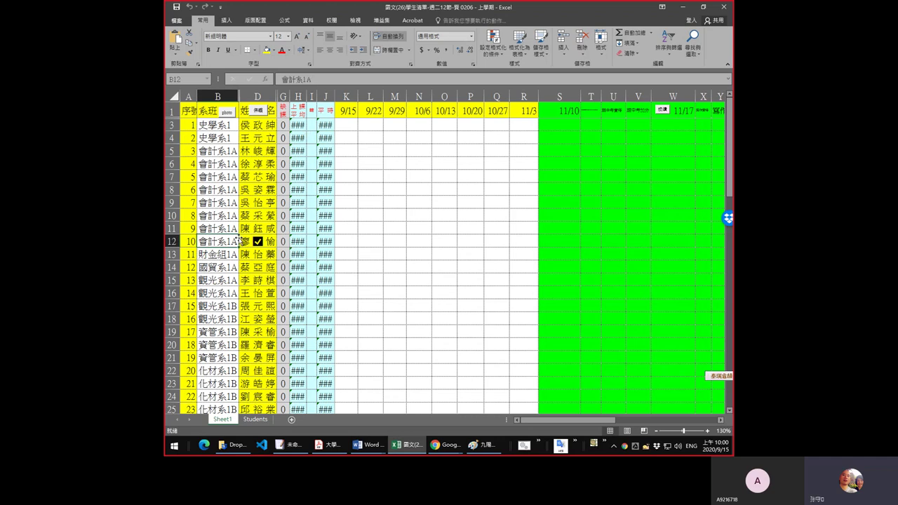
# Replace the check-mark symbol in student number 10's name in cell D12 with the correct Chinese character.
pyautogui.doubleClick(260, 242)
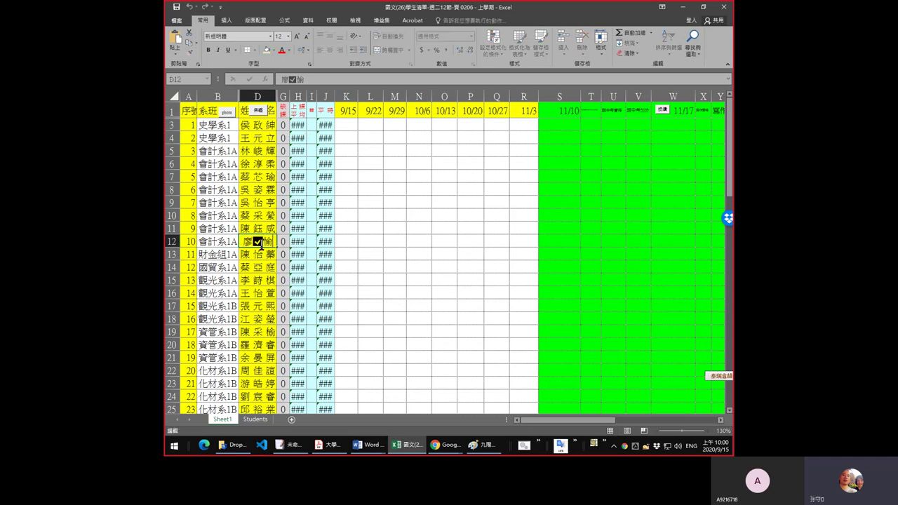
pyautogui.press('BackSpace')
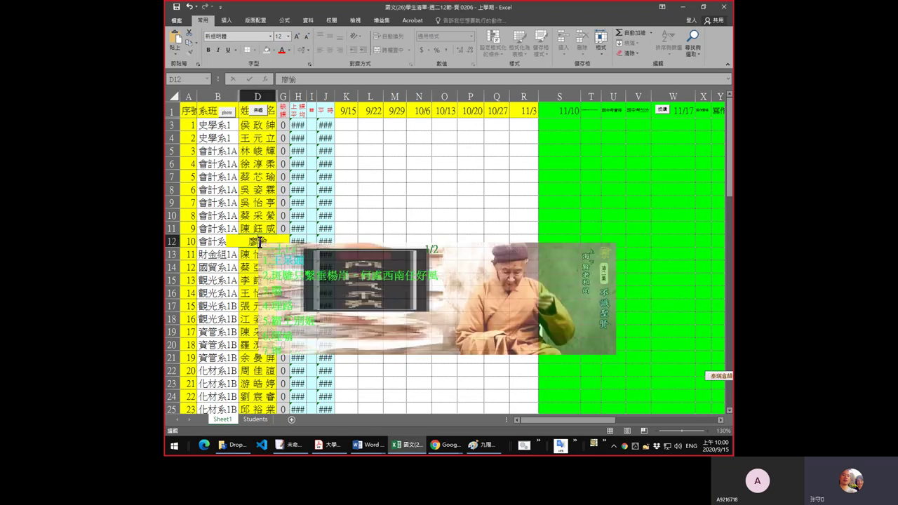
pyautogui.write('琁')
pyautogui.press('Return')
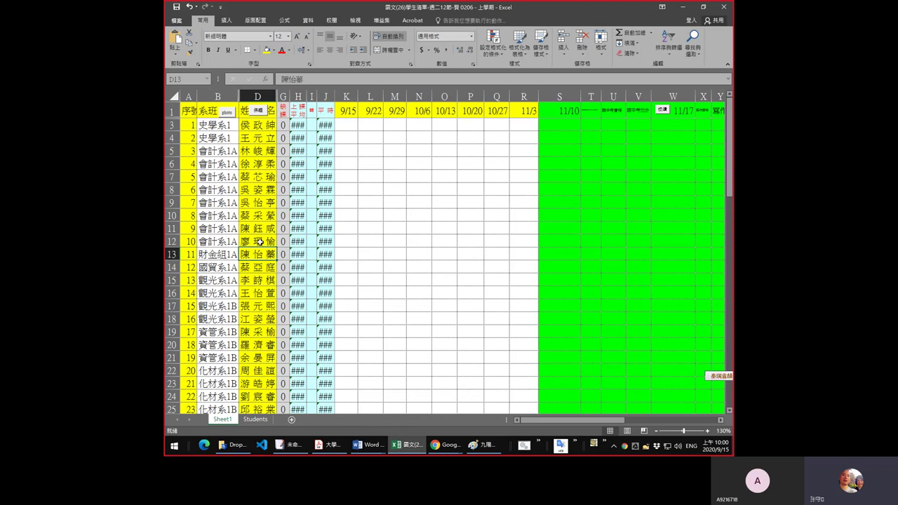
# Close the current class roster and open the recent workbook 國文(29)學生清單-週二34節-孝 0712 - 上學期.
pyautogui.hotkey('ctrl', 'w')
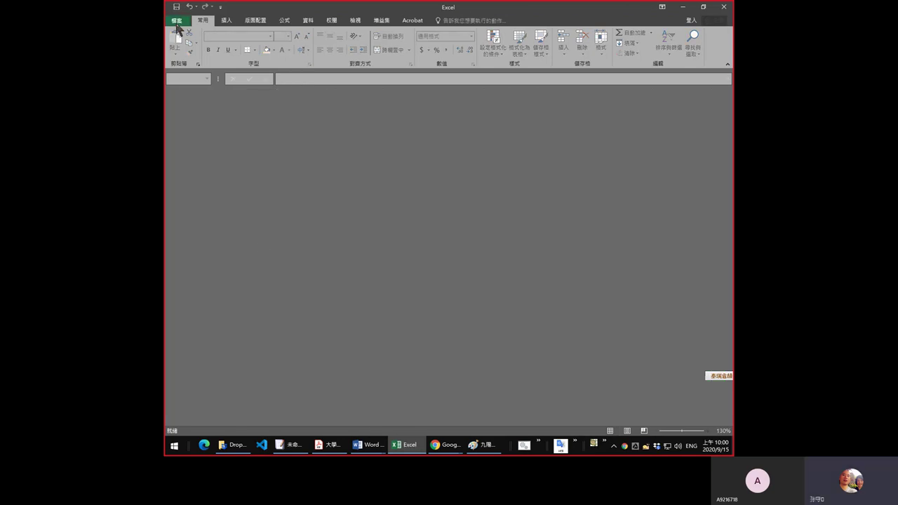
pyautogui.click(176, 21)
pyautogui.click(427, 102)
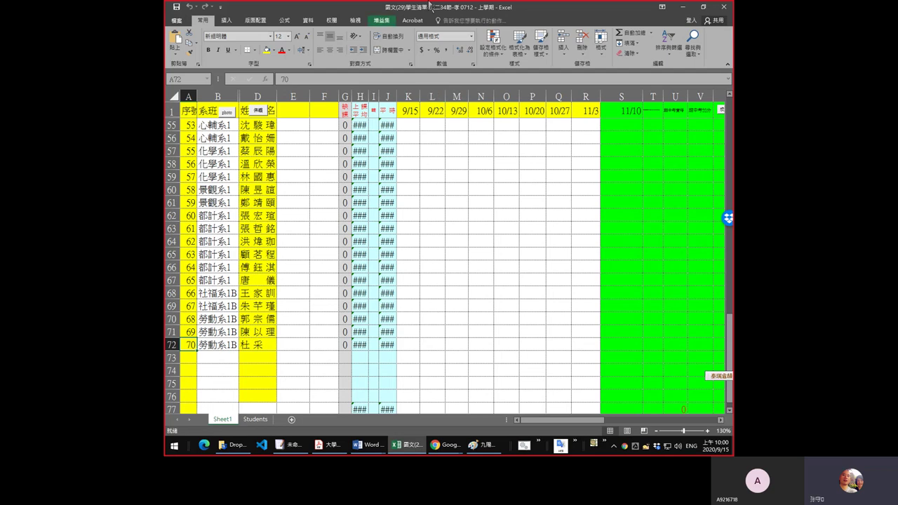
# Disconnect the remote desktop session and confirm the disconnection, returning to the local computer.
pyautogui.moveTo(552, 12)
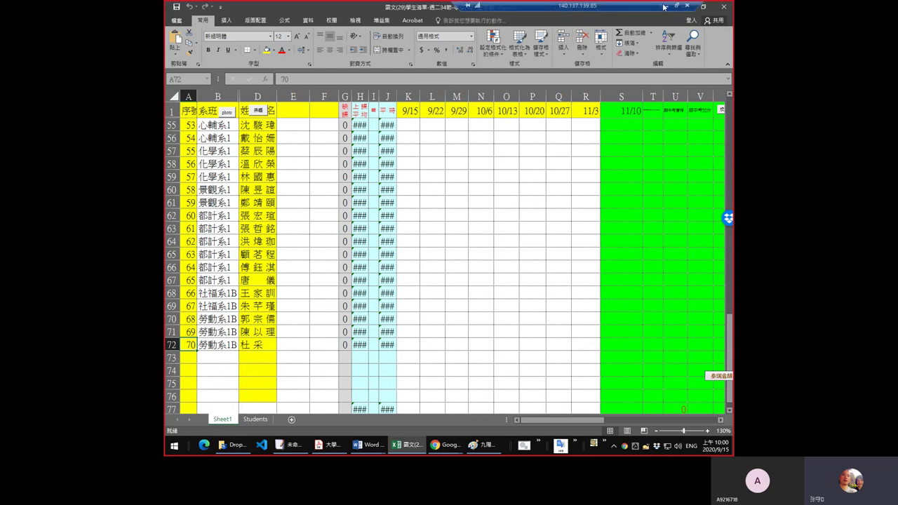
pyautogui.click(688, 6)
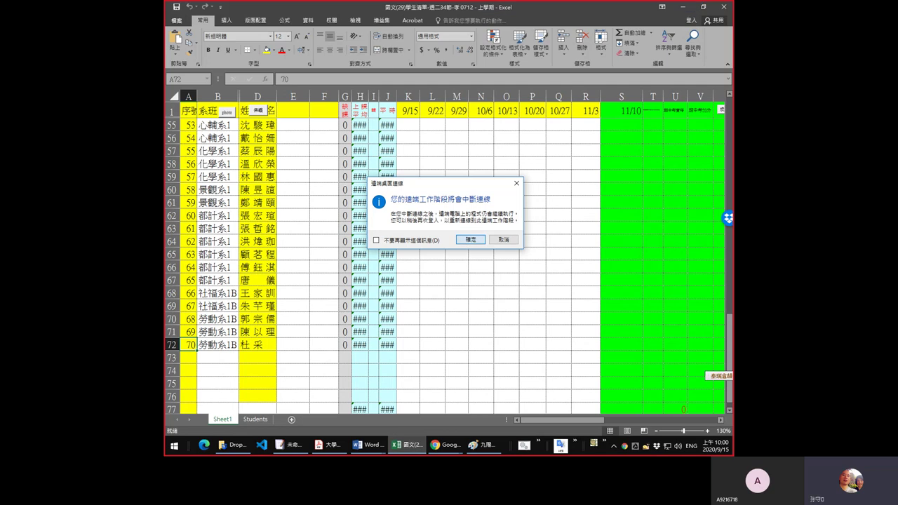
pyautogui.click(470, 239)
# Switch to the Microsoft Teams meeting window for the 國文(26) class and request to stop the meeting recording.
pyautogui.moveTo(315, 450)
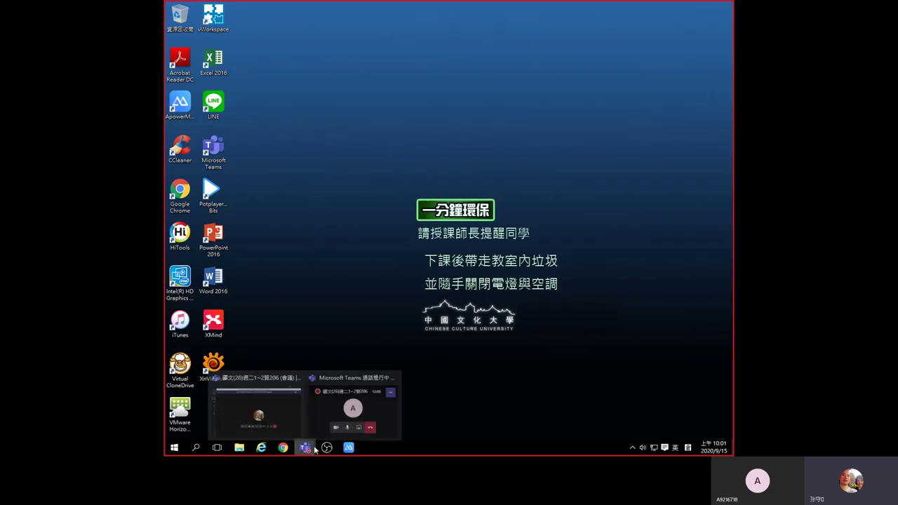
pyautogui.click(375, 395)
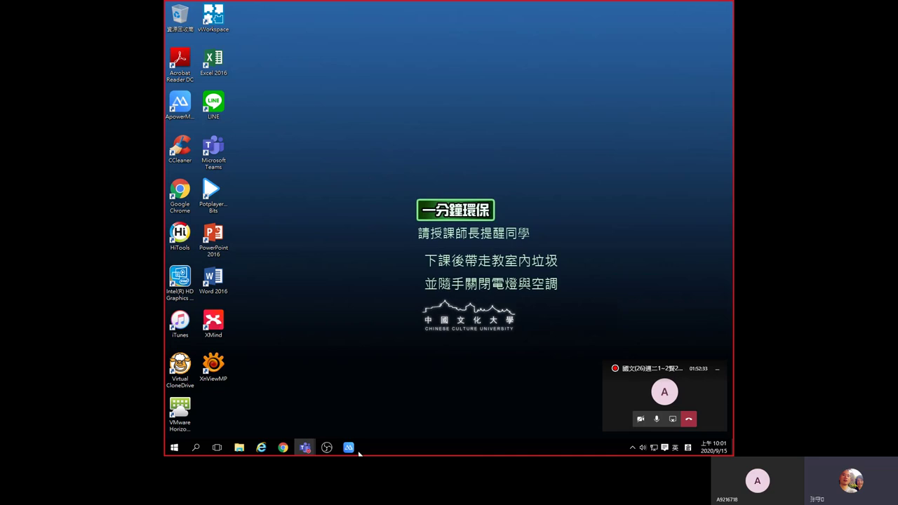
pyautogui.click(295, 378)
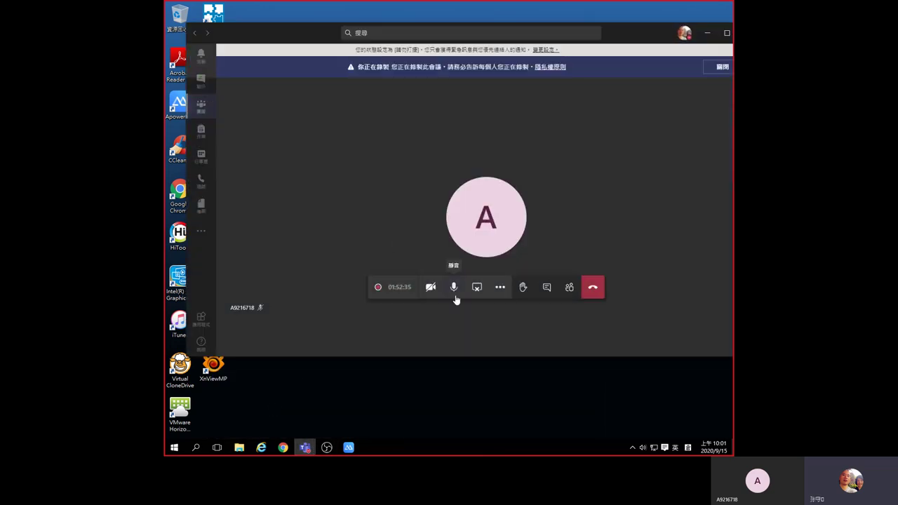
pyautogui.click(499, 287)
pyautogui.click(470, 232)
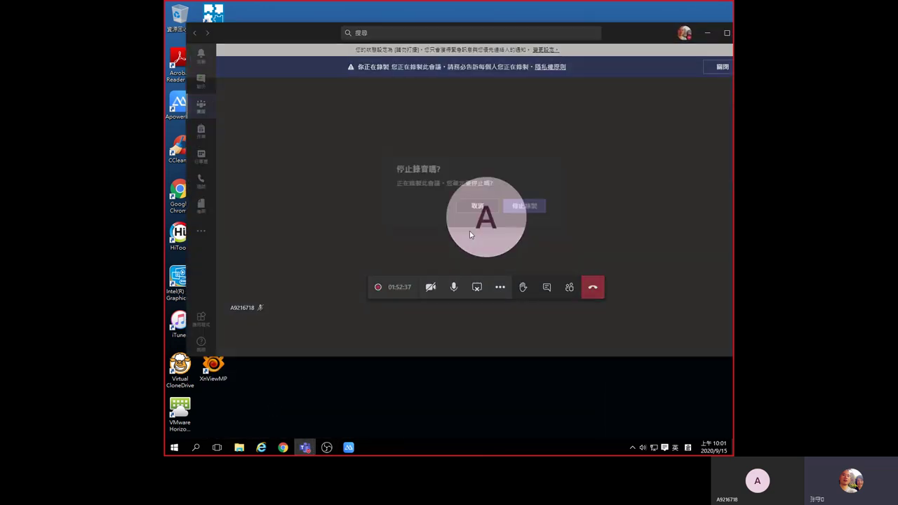